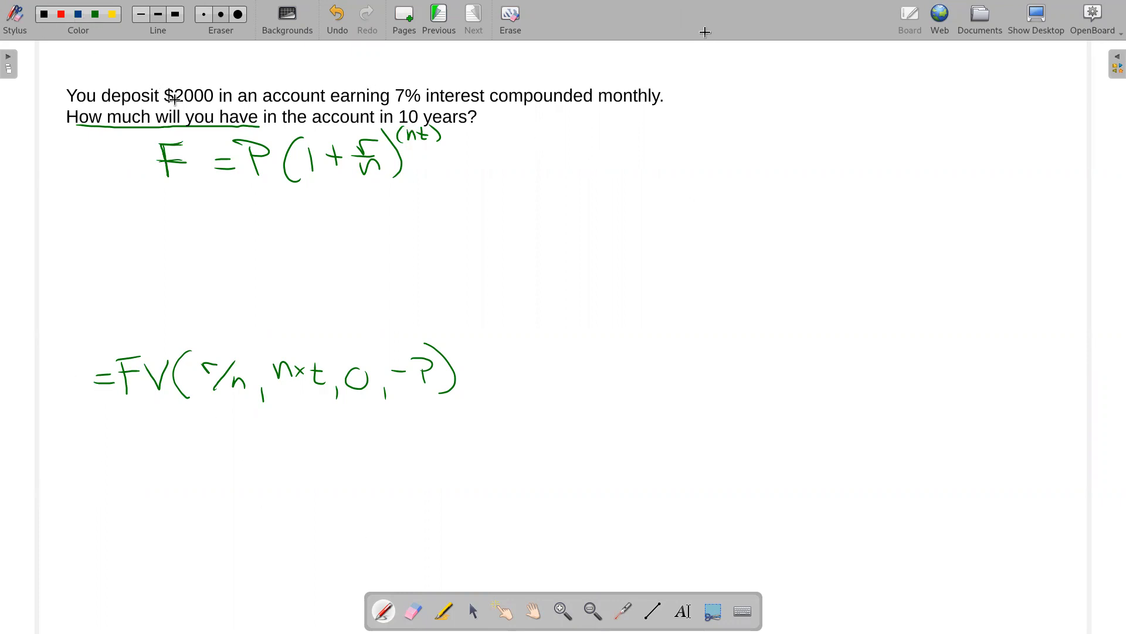
Handwrite the known principal "P = $2000" below the problem statement and the unknown "F = ?" above it to the right
{"action": "left_click_drag", "start_coordinate": [607, 116], "coordinate": [610, 136]}
{"action": "mouse_move", "coordinate": [593, 112]}
{"action": "left_mouse_down"}
{"action": "mouse_move", "coordinate": [603, 125]}
{"action": "mouse_move", "coordinate": [639, 120]}
{"action": "left_mouse_up"}
{"action": "mouse_move", "coordinate": [626, 130]}
{"action": "left_mouse_down"}
{"action": "mouse_move", "coordinate": [660, 116]}
{"action": "mouse_move", "coordinate": [656, 124]}
{"action": "left_mouse_up"}
{"action": "mouse_move", "coordinate": [663, 100]}
{"action": "left_mouse_down"}
{"action": "mouse_move", "coordinate": [666, 128]}
{"action": "mouse_move", "coordinate": [731, 121]}
{"action": "left_mouse_up"}
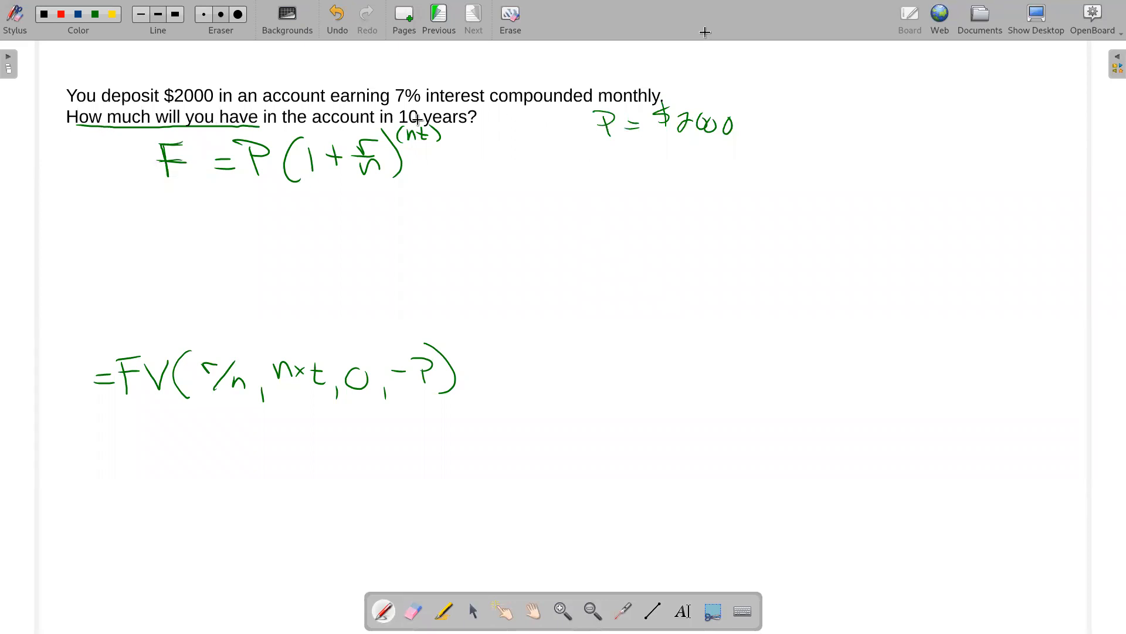
{"action": "mouse_move", "coordinate": [799, 65]}
{"action": "left_mouse_down"}
{"action": "mouse_move", "coordinate": [805, 87]}
{"action": "mouse_move", "coordinate": [815, 62]}
{"action": "mouse_move", "coordinate": [811, 73]}
{"action": "left_mouse_up"}
{"action": "left_click_drag", "start_coordinate": [826, 71], "coordinate": [834, 70]}
{"action": "left_click_drag", "start_coordinate": [826, 76], "coordinate": [852, 75]}
{"action": "left_click", "coordinate": [853, 88]}
Handwrite the remaining variables "r = 0.07", "n = 12" and "t = 10" in a column under the principal
{"action": "left_click_drag", "start_coordinate": [616, 166], "coordinate": [629, 153]}
{"action": "left_click_drag", "start_coordinate": [641, 155], "coordinate": [652, 153]}
{"action": "left_click_drag", "start_coordinate": [641, 160], "coordinate": [652, 158]}
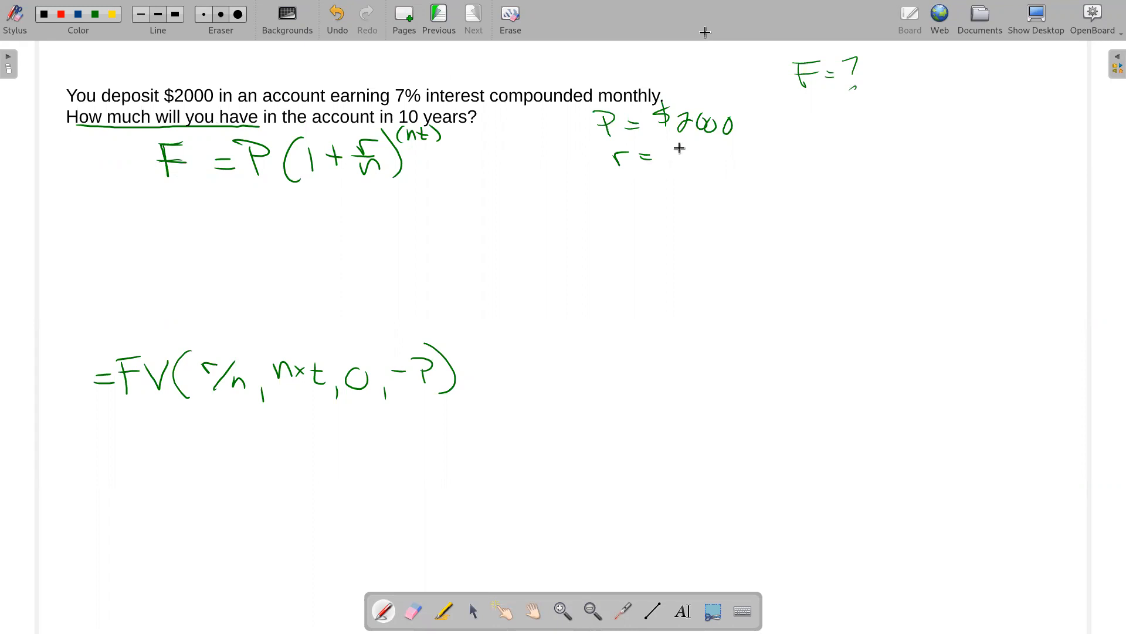
{"action": "left_click_drag", "start_coordinate": [676, 146], "coordinate": [692, 165]}
{"action": "mouse_move", "coordinate": [706, 146]}
{"action": "left_mouse_down"}
{"action": "mouse_move", "coordinate": [721, 162]}
{"action": "mouse_move", "coordinate": [731, 154]}
{"action": "left_mouse_up"}
{"action": "mouse_move", "coordinate": [606, 182]}
{"action": "left_mouse_down"}
{"action": "mouse_move", "coordinate": [630, 198]}
{"action": "mouse_move", "coordinate": [654, 183]}
{"action": "left_mouse_up"}
{"action": "left_click_drag", "start_coordinate": [641, 192], "coordinate": [676, 196]}
{"action": "left_click_drag", "start_coordinate": [685, 179], "coordinate": [703, 197]}
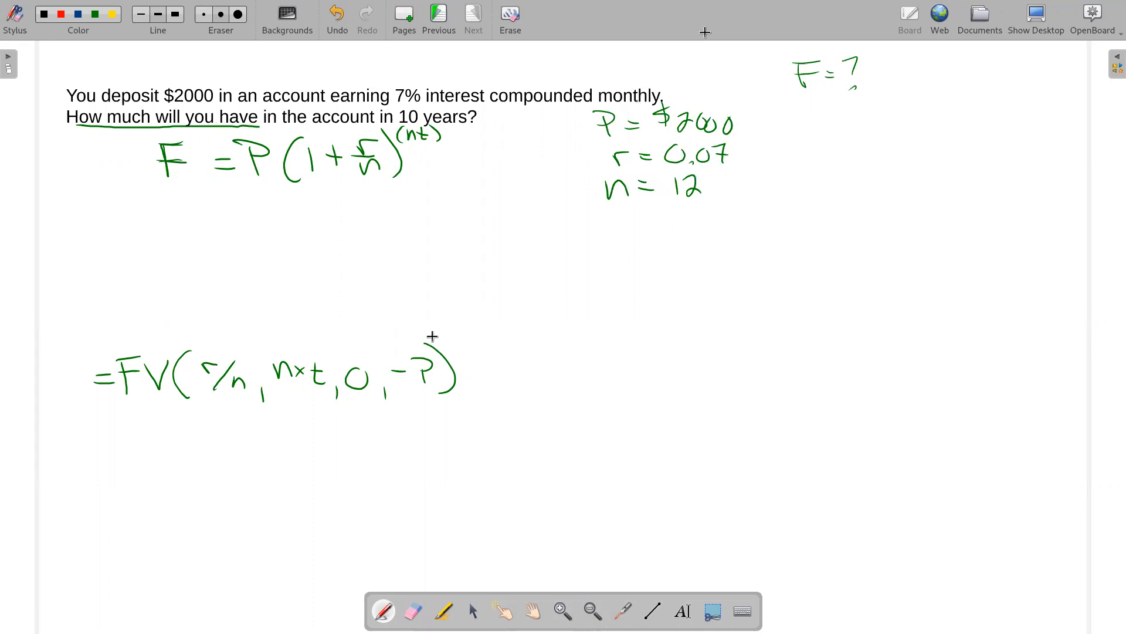
{"action": "mouse_move", "coordinate": [621, 213]}
{"action": "left_mouse_down"}
{"action": "mouse_move", "coordinate": [632, 238]}
{"action": "mouse_move", "coordinate": [632, 224]}
{"action": "left_mouse_up"}
{"action": "mouse_move", "coordinate": [651, 222]}
{"action": "left_mouse_down"}
{"action": "mouse_move", "coordinate": [666, 231]}
{"action": "mouse_move", "coordinate": [697, 218]}
{"action": "mouse_move", "coordinate": [681, 238]}
{"action": "left_mouse_up"}
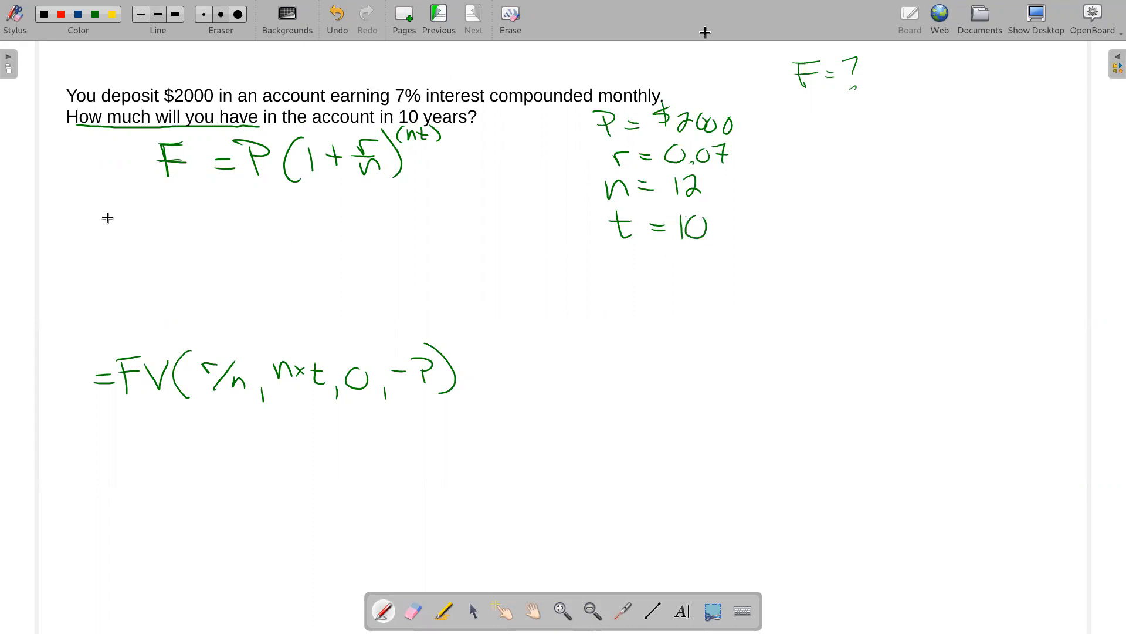
Handwrite the substituted formula "= 2000 × (1 + 0.07/12)^(12×10)" beneath the general compound interest formula
{"action": "mouse_move", "coordinate": [132, 215]}
{"action": "left_mouse_down"}
{"action": "mouse_move", "coordinate": [187, 229]}
{"action": "mouse_move", "coordinate": [202, 215]}
{"action": "left_mouse_up"}
{"action": "mouse_move", "coordinate": [217, 214]}
{"action": "left_mouse_down"}
{"action": "mouse_move", "coordinate": [249, 239]}
{"action": "mouse_move", "coordinate": [304, 209]}
{"action": "mouse_move", "coordinate": [351, 221]}
{"action": "mouse_move", "coordinate": [320, 241]}
{"action": "left_mouse_up"}
{"action": "left_click", "coordinate": [316, 216]}
{"action": "left_click_drag", "start_coordinate": [328, 232], "coordinate": [340, 240]}
{"action": "left_click_drag", "start_coordinate": [351, 195], "coordinate": [355, 243]}
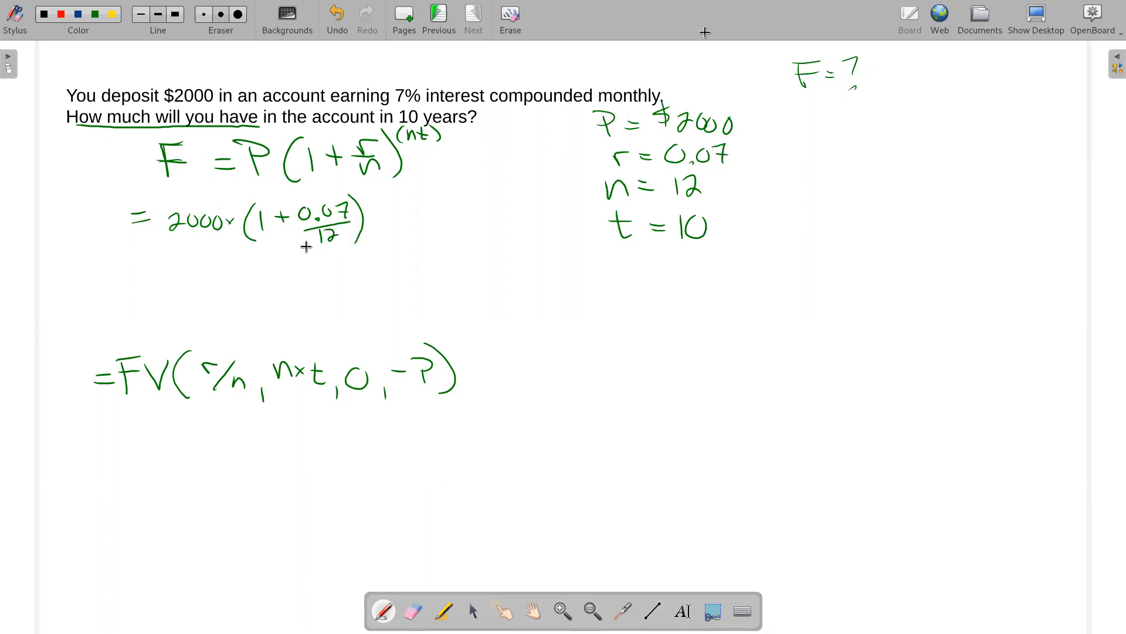
{"action": "left_click_drag", "start_coordinate": [366, 183], "coordinate": [371, 200]}
{"action": "left_click_drag", "start_coordinate": [375, 193], "coordinate": [389, 199]}
{"action": "mouse_move", "coordinate": [390, 193]}
{"action": "left_mouse_down"}
{"action": "mouse_move", "coordinate": [393, 202]}
{"action": "mouse_move", "coordinate": [404, 191]}
{"action": "mouse_move", "coordinate": [412, 208]}
{"action": "left_mouse_up"}
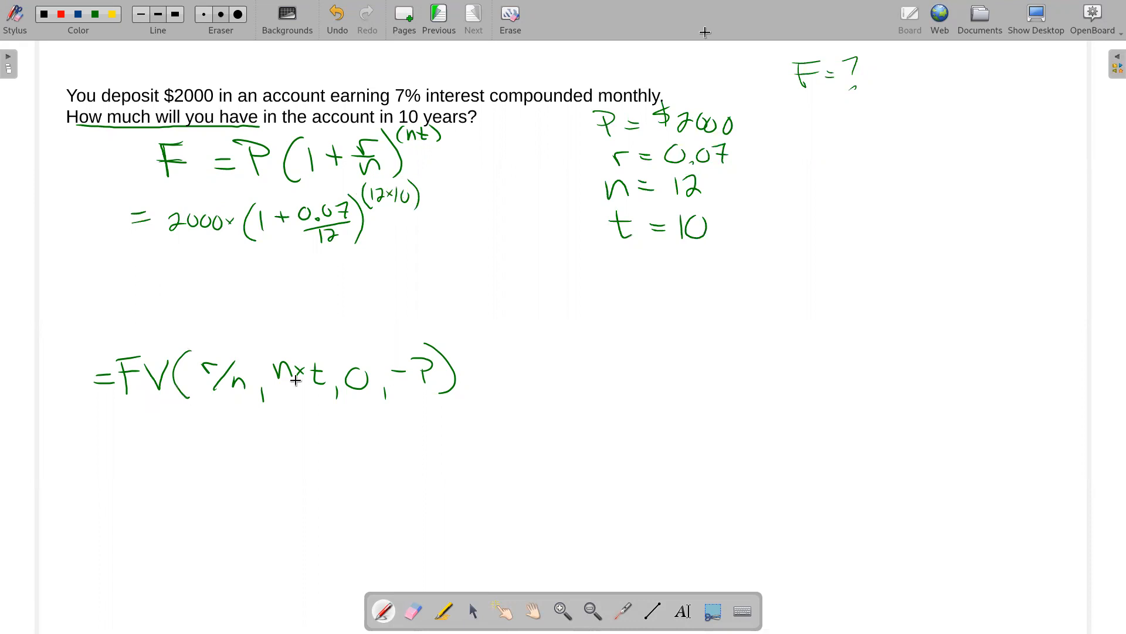
Annotate the handwritten FV arguments in order as "periodic rate", "# periods", "periodic payment" and "initial principle"
{"action": "mouse_move", "coordinate": [193, 327]}
{"action": "left_mouse_down"}
{"action": "mouse_move", "coordinate": [247, 308]}
{"action": "mouse_move", "coordinate": [226, 320]}
{"action": "mouse_move", "coordinate": [230, 334]}
{"action": "mouse_move", "coordinate": [261, 321]}
{"action": "mouse_move", "coordinate": [294, 347]}
{"action": "mouse_move", "coordinate": [300, 332]}
{"action": "mouse_move", "coordinate": [346, 308]}
{"action": "mouse_move", "coordinate": [351, 317]}
{"action": "left_mouse_up"}
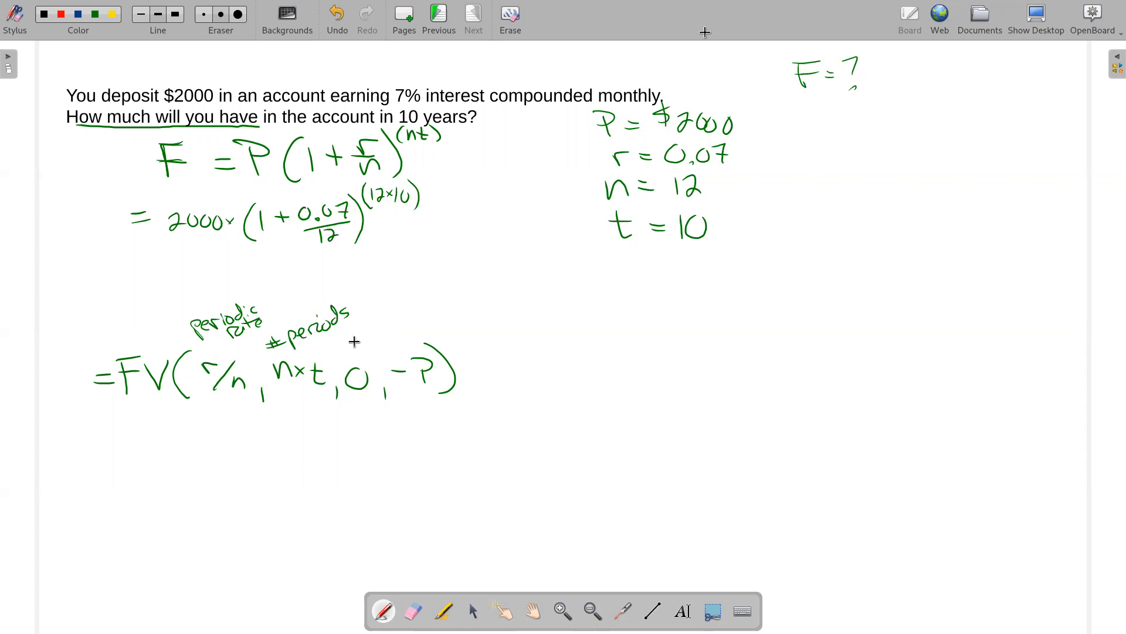
{"action": "mouse_move", "coordinate": [349, 342]}
{"action": "left_mouse_down"}
{"action": "mouse_move", "coordinate": [411, 304]}
{"action": "mouse_move", "coordinate": [384, 335]}
{"action": "mouse_move", "coordinate": [431, 299]}
{"action": "left_mouse_up"}
{"action": "mouse_move", "coordinate": [426, 344]}
{"action": "left_mouse_down"}
{"action": "mouse_move", "coordinate": [475, 306]}
{"action": "mouse_move", "coordinate": [464, 335]}
{"action": "mouse_move", "coordinate": [526, 300]}
{"action": "left_mouse_up"}
{"action": "left_click_drag", "start_coordinate": [400, 370], "coordinate": [412, 370]}
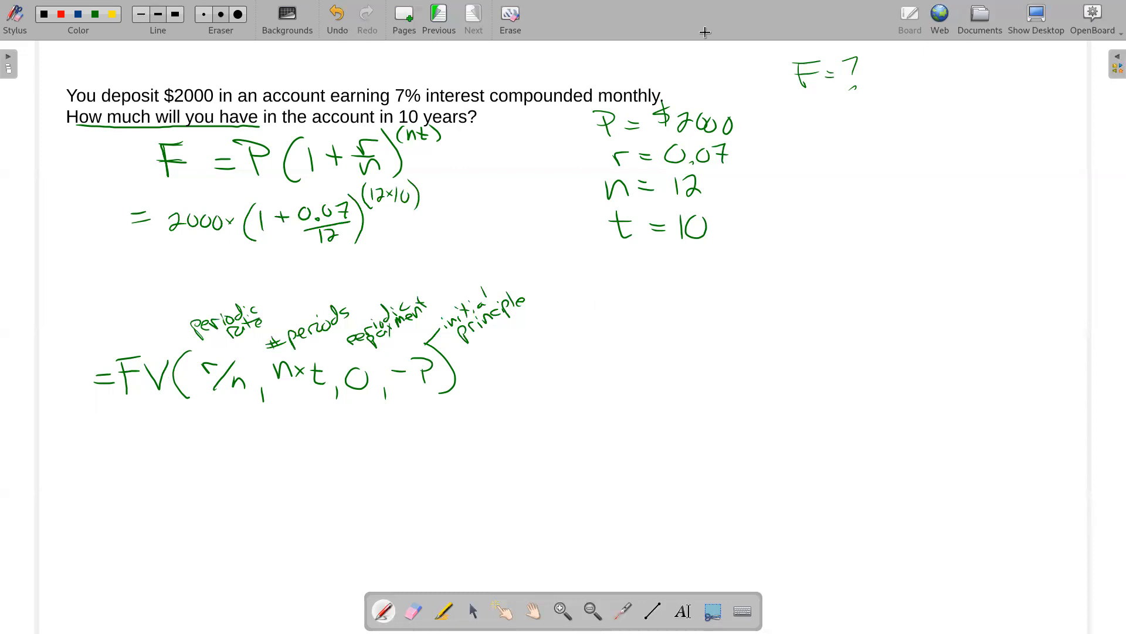
Switch to the Finance Examples spreadsheet in Google Sheets and set the Principle in B1 to 2000
{"action": "left_click", "coordinate": [1035, 25]}
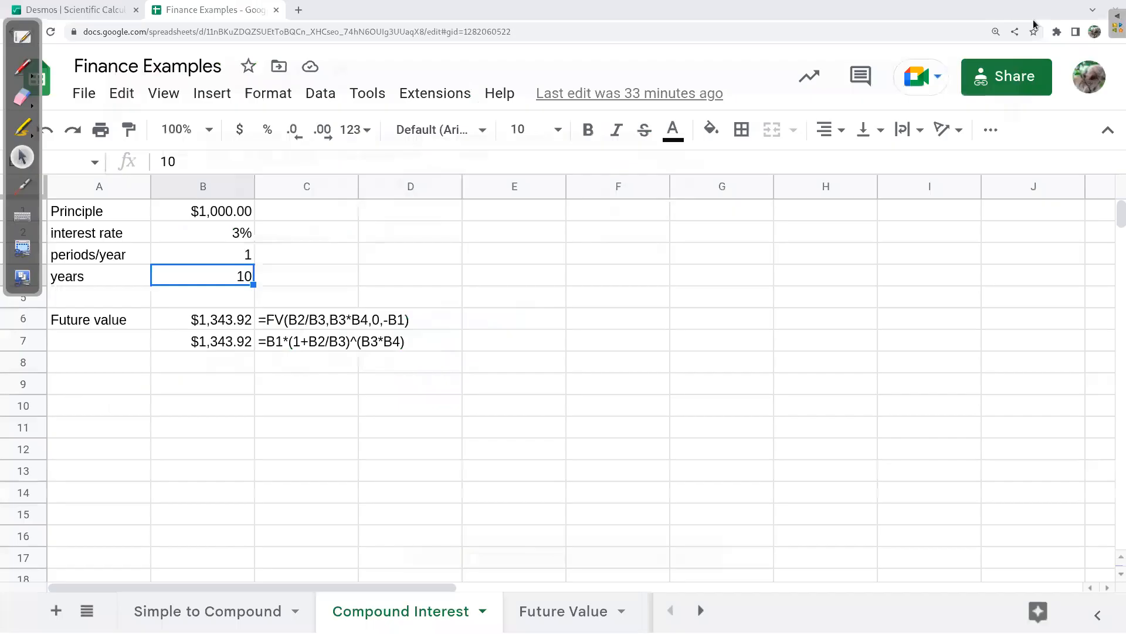
{"action": "left_click", "coordinate": [103, 213]}
{"action": "left_click", "coordinate": [217, 213]}
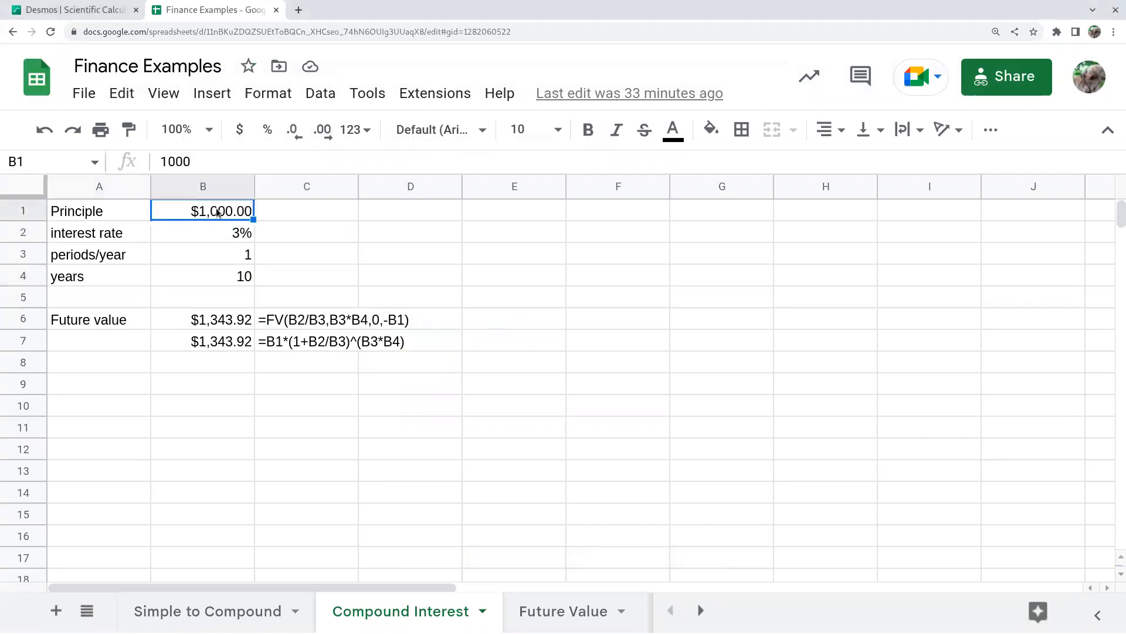
{"action": "type", "text": "2000"}
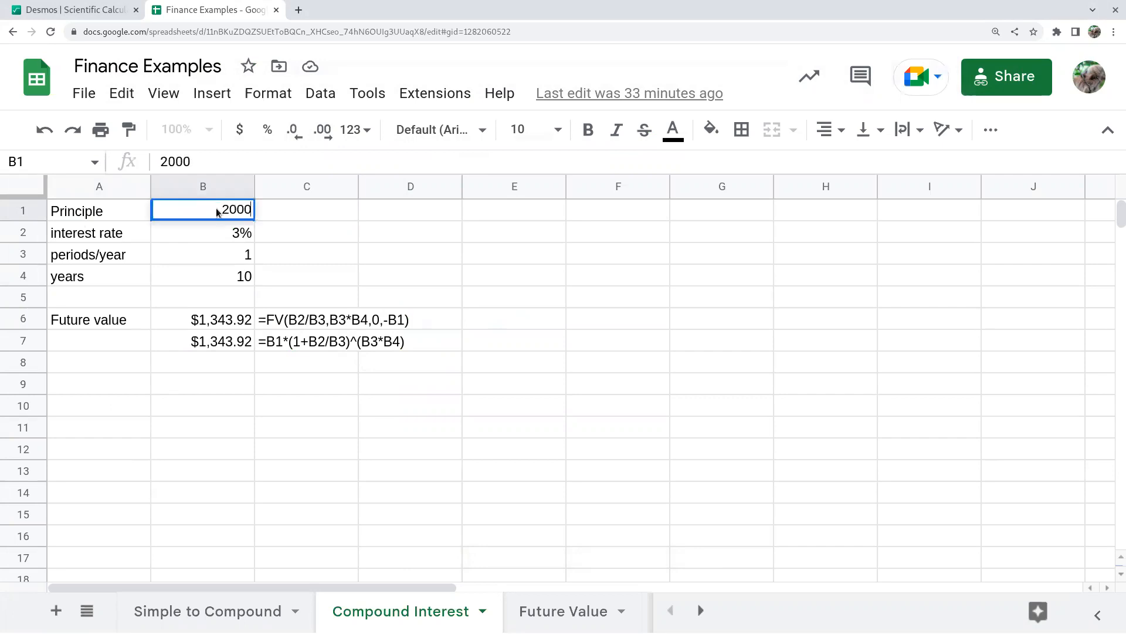
{"action": "key", "text": "Return"}
Set the interest rate in B2 to 7% and the periods per year in B3 to 12
{"action": "left_click", "coordinate": [111, 234]}
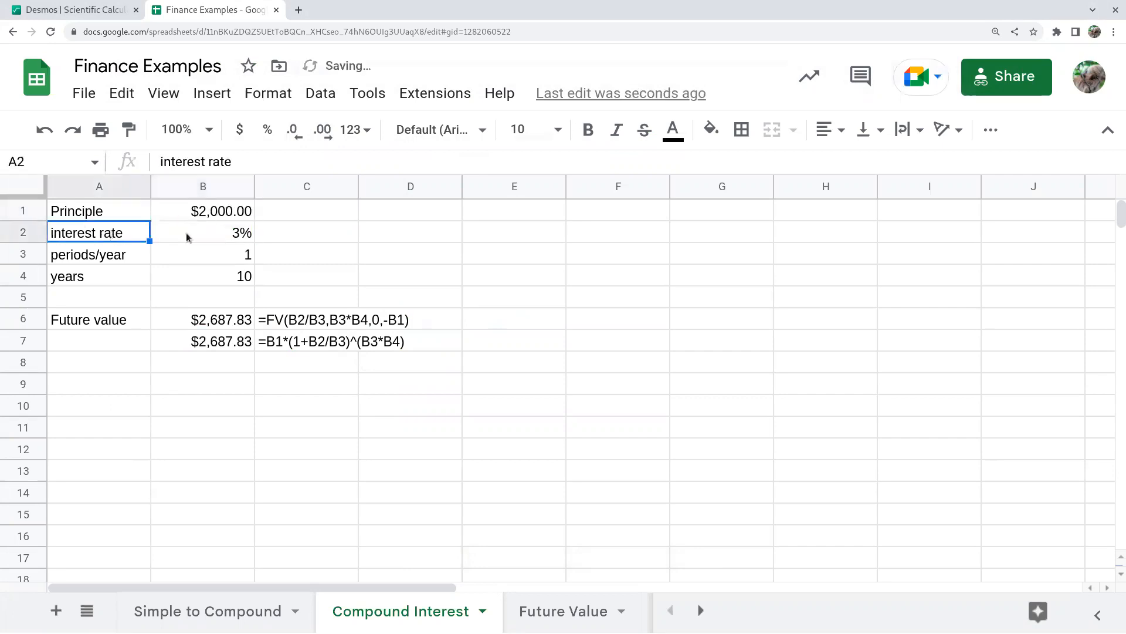
{"action": "left_click", "coordinate": [229, 240]}
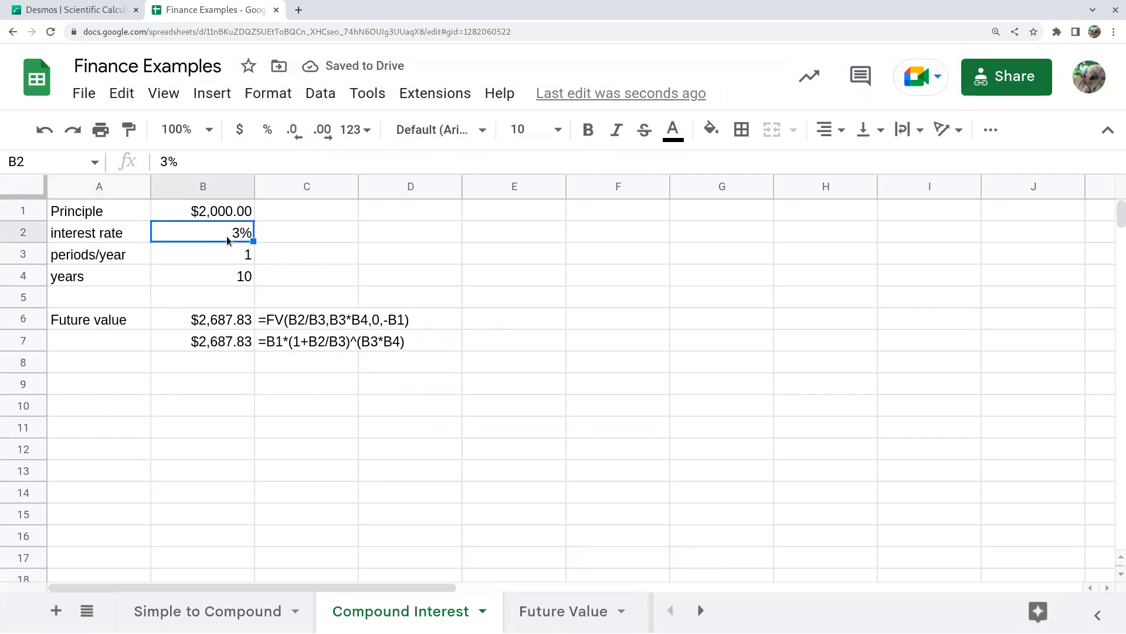
{"action": "type", "text": "7"}
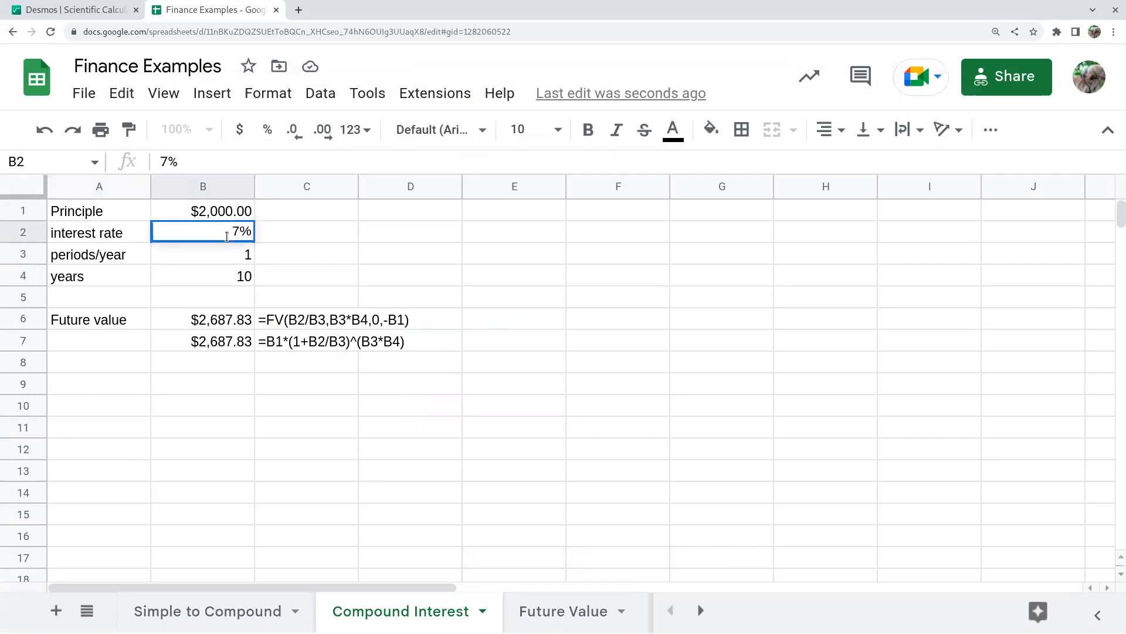
{"action": "key", "text": "Return"}
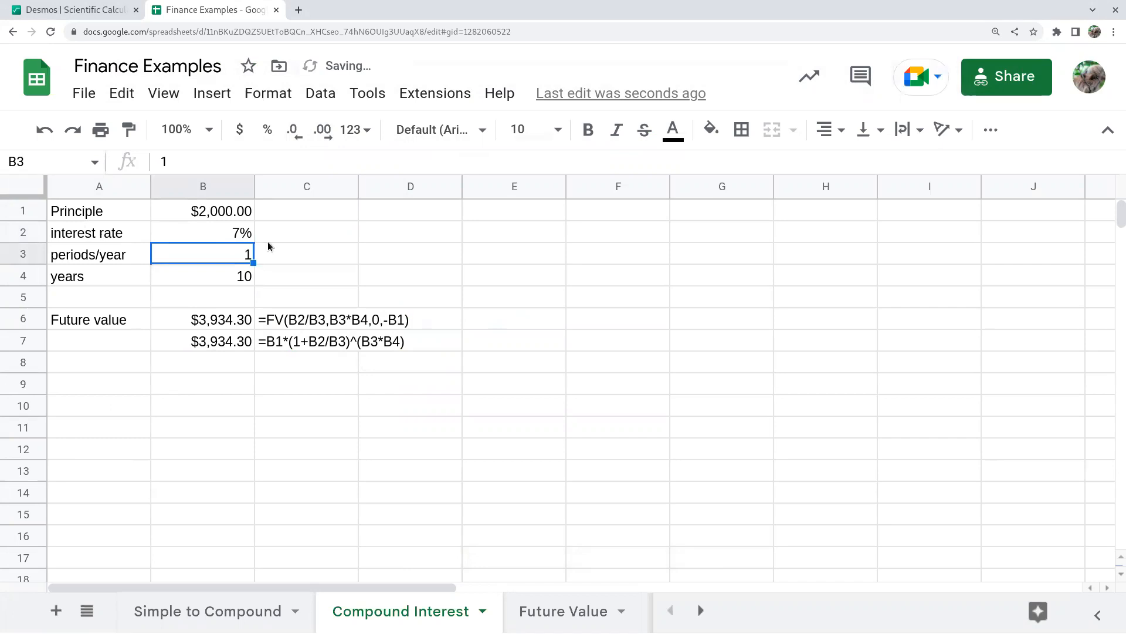
{"action": "type", "text": "12"}
{"action": "key", "text": "Return"}
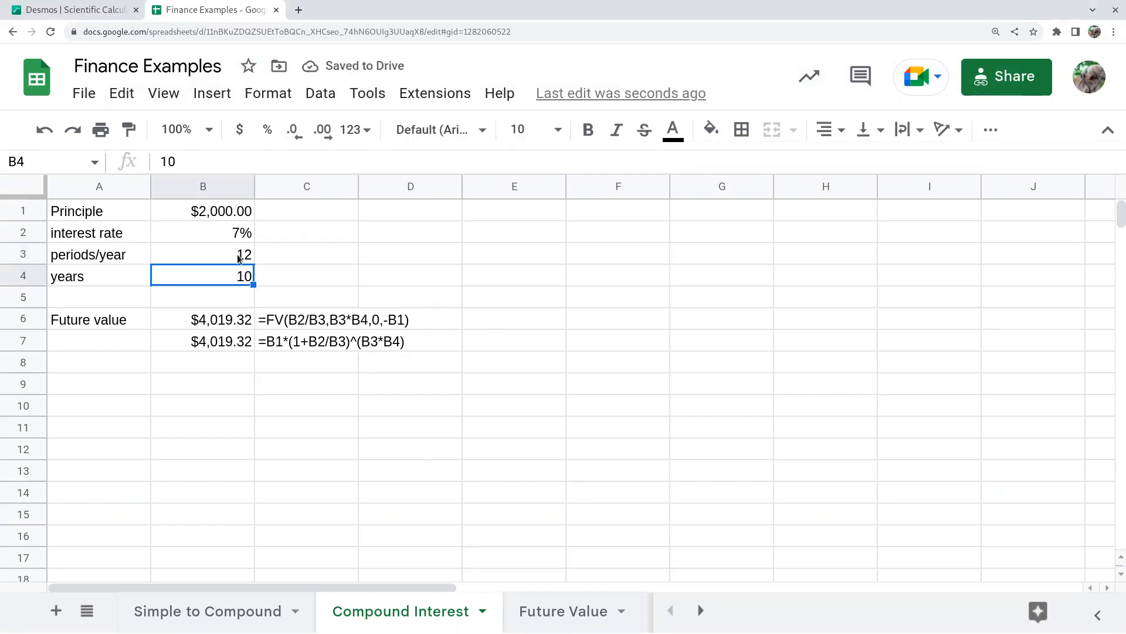
Label the four input values with their variables P, r, n and t in cells C1 to C4
{"action": "key", "text": "Up"}
{"action": "key", "text": "Up"}
{"action": "key", "text": "Up"}
{"action": "key", "text": "Right"}
{"action": "type", "text": "P"}
{"action": "key", "text": "Return"}
{"action": "type", "text": "r"}
{"action": "key", "text": "Return"}
{"action": "type", "text": "n"}
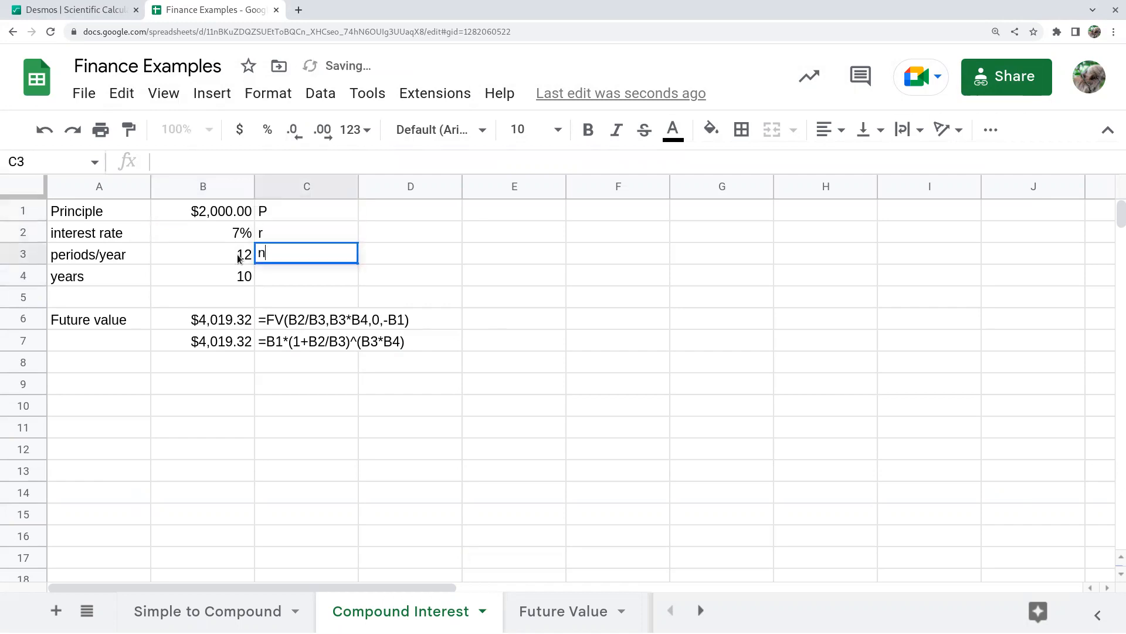
{"action": "key", "text": "Return"}
{"action": "type", "text": "t"}
{"action": "key", "text": "Return"}
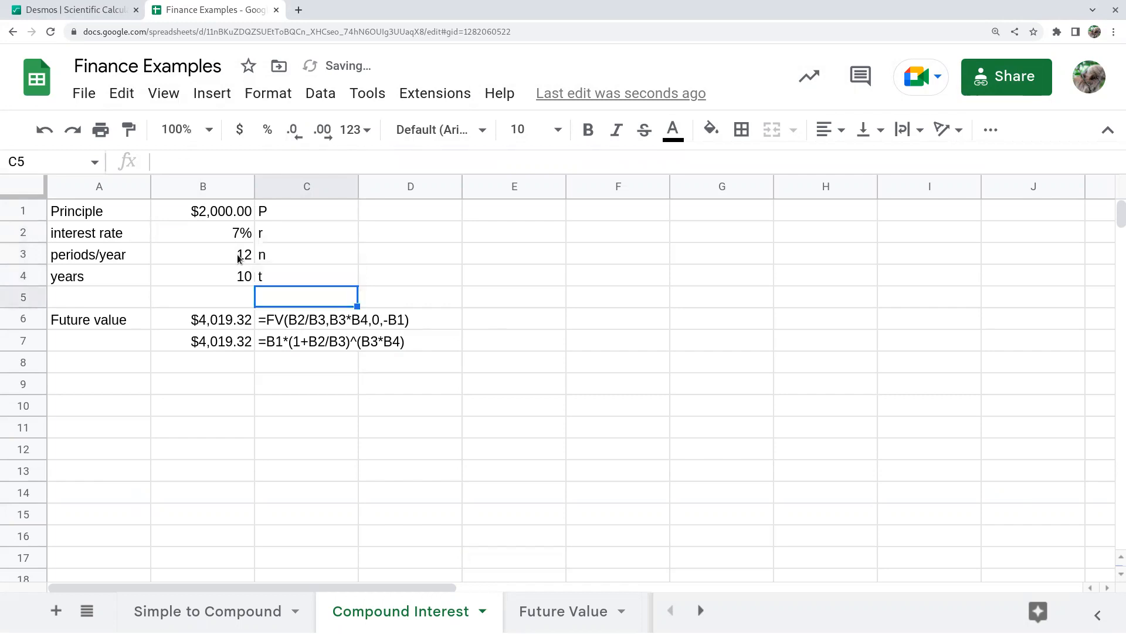
Inspect the FV formula in B6 argument by argument: B2/B3, B3*B4, 0 and -B1, leaving it unedited
{"action": "key", "text": "Down"}
{"action": "key", "text": "Left"}
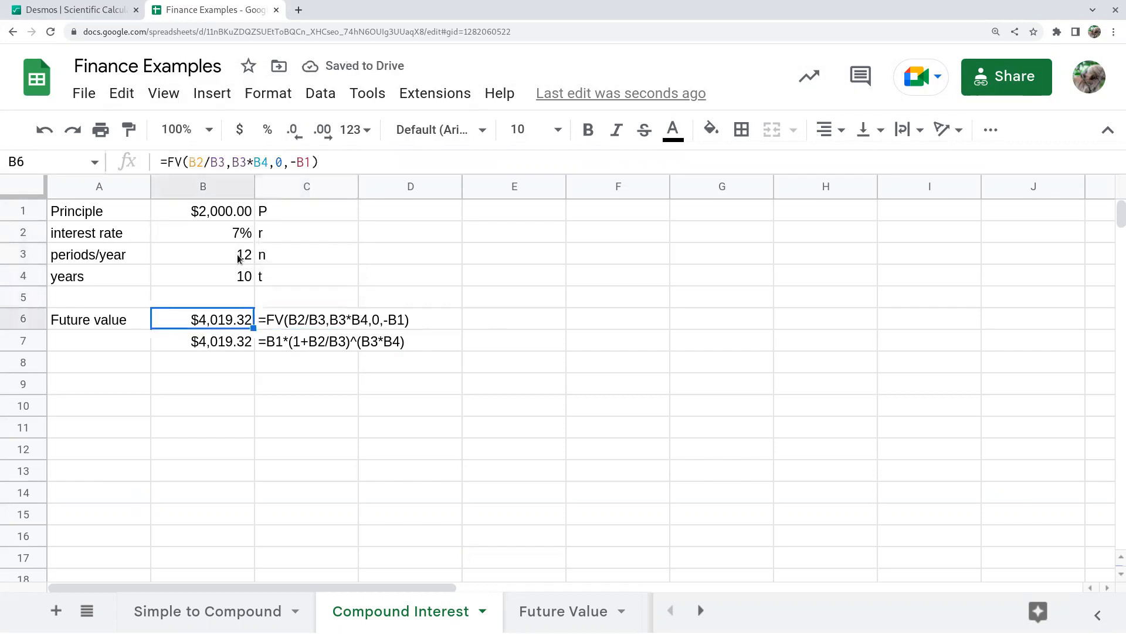
{"action": "key", "text": "F2"}
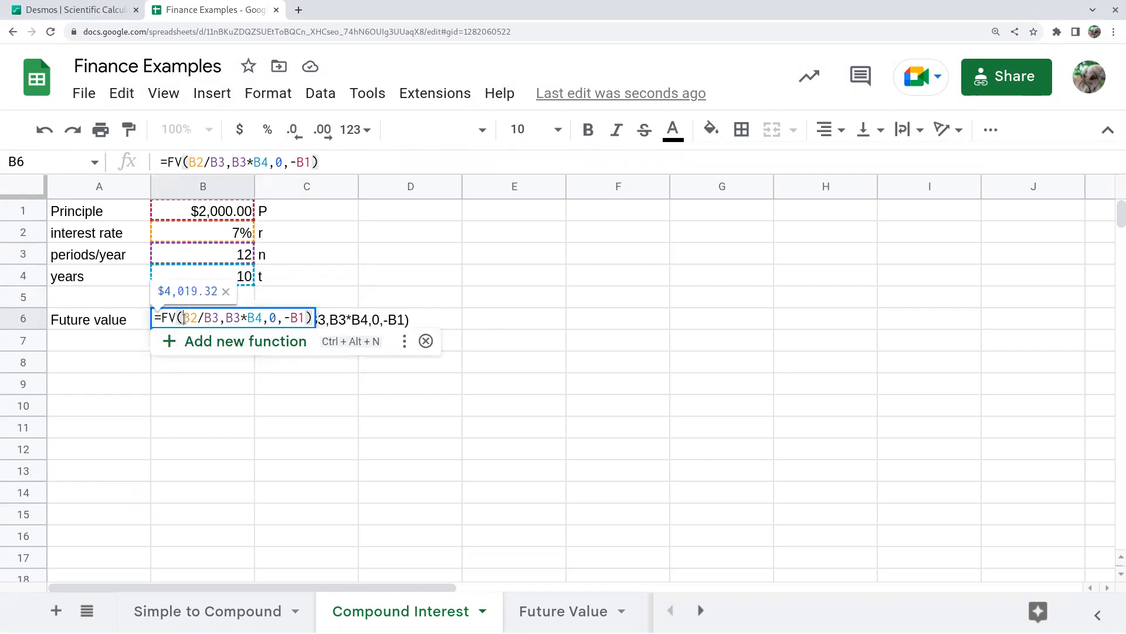
{"action": "left_click_drag", "start_coordinate": [184, 318], "coordinate": [216, 325]}
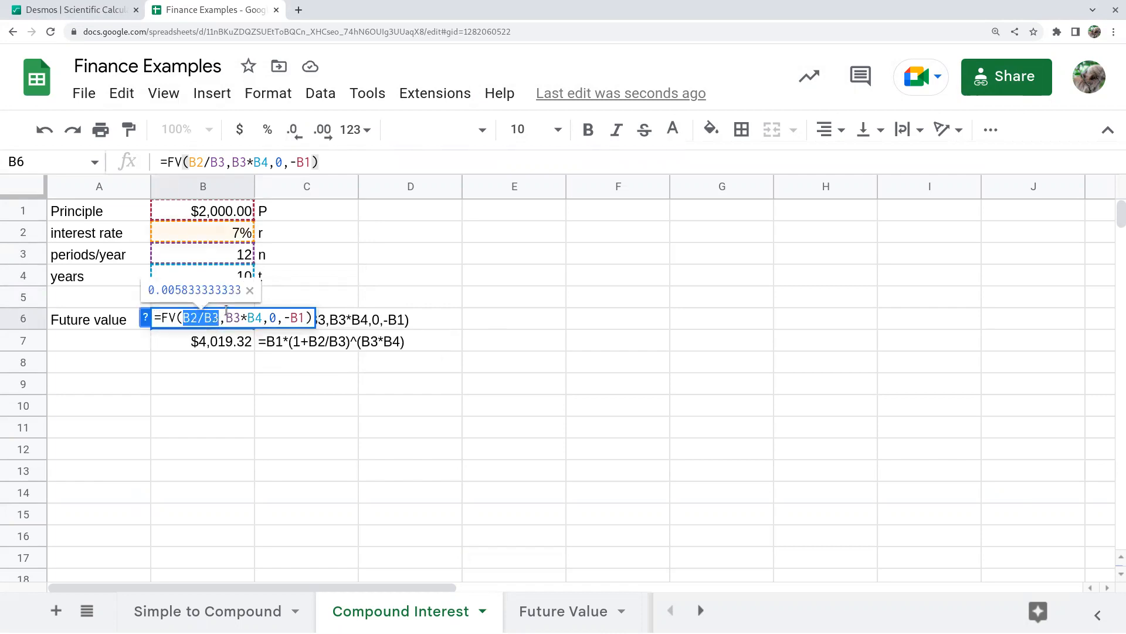
{"action": "left_click_drag", "start_coordinate": [227, 321], "coordinate": [262, 320]}
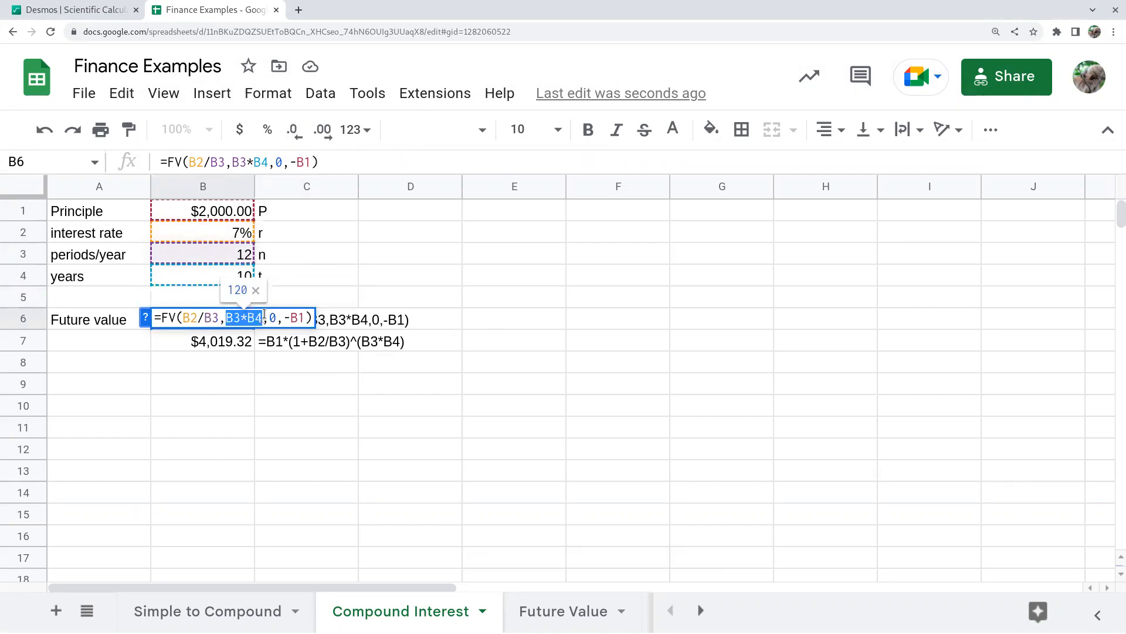
{"action": "left_click", "coordinate": [268, 317]}
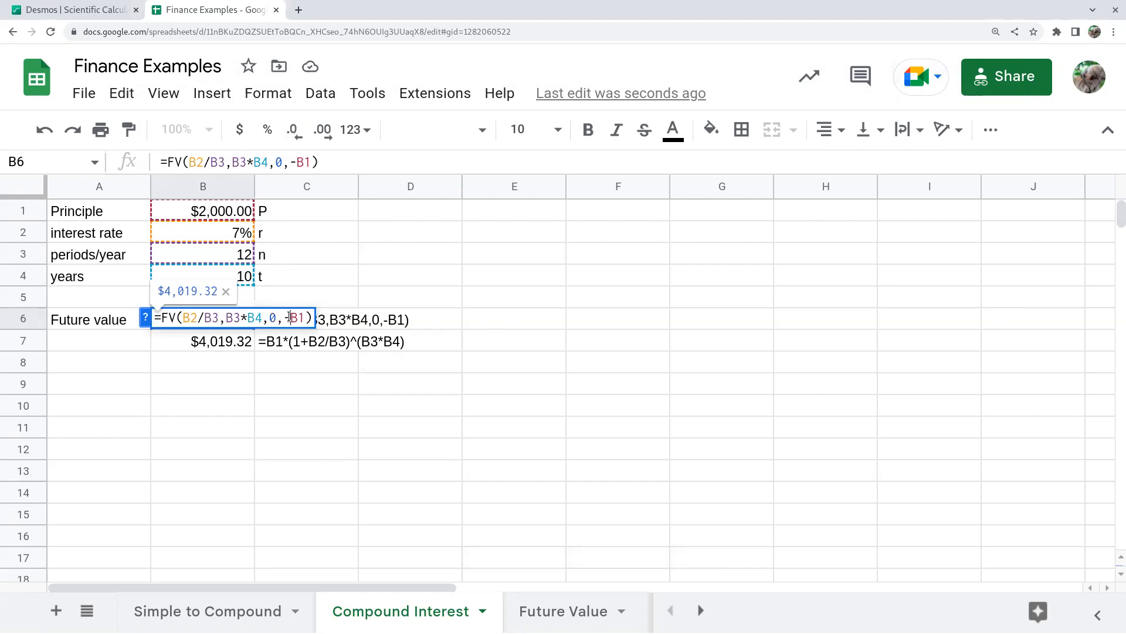
{"action": "left_click_drag", "start_coordinate": [294, 318], "coordinate": [314, 317]}
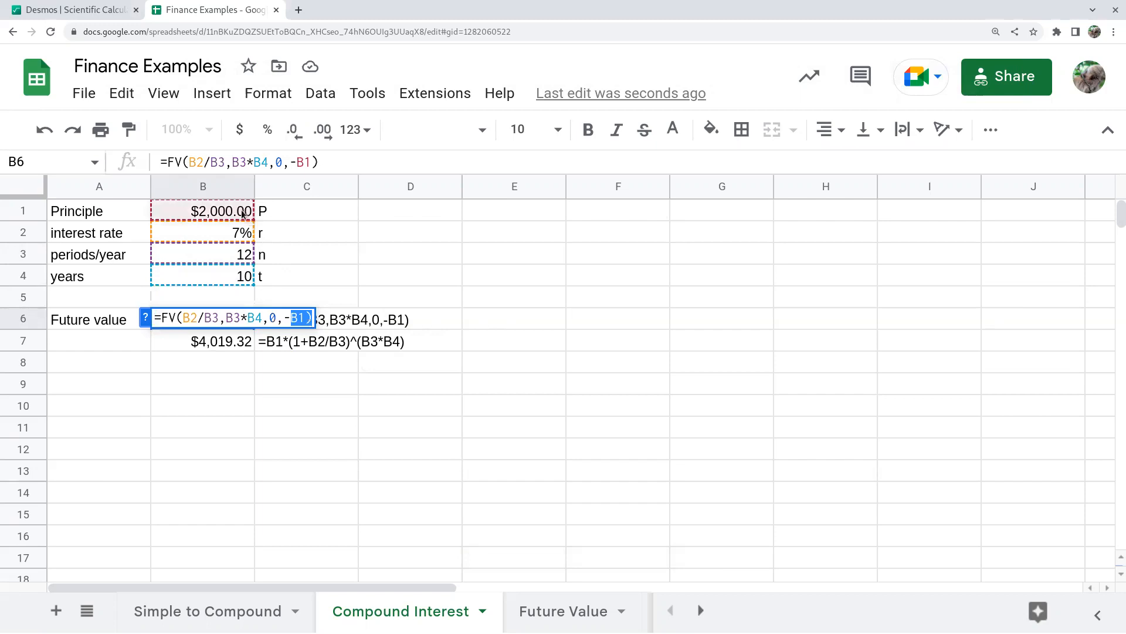
{"action": "left_click", "coordinate": [291, 320]}
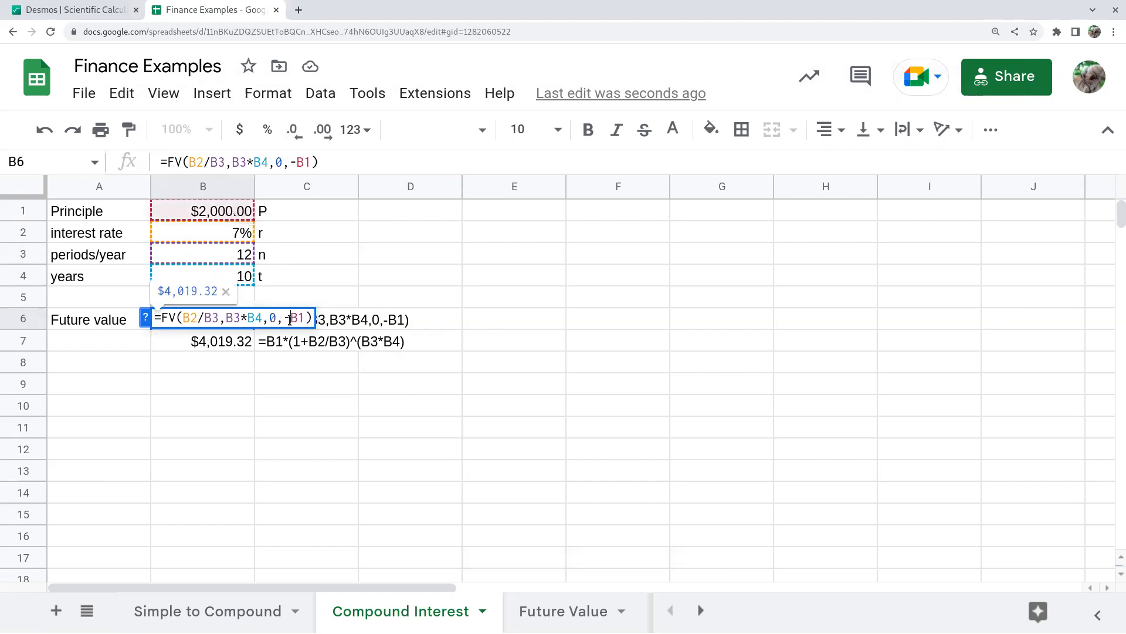
{"action": "key", "text": "Return"}
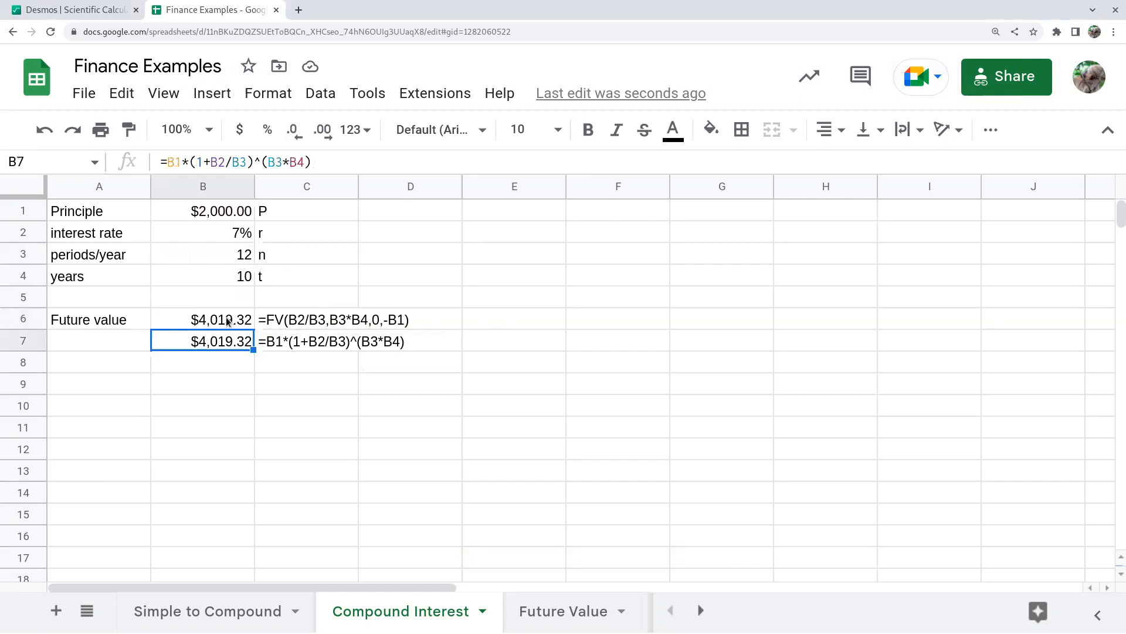
Inspect the cell references B2, B3 and B4 in B7's compound interest formula, leaving it unedited
{"action": "double_click", "coordinate": [214, 348]}
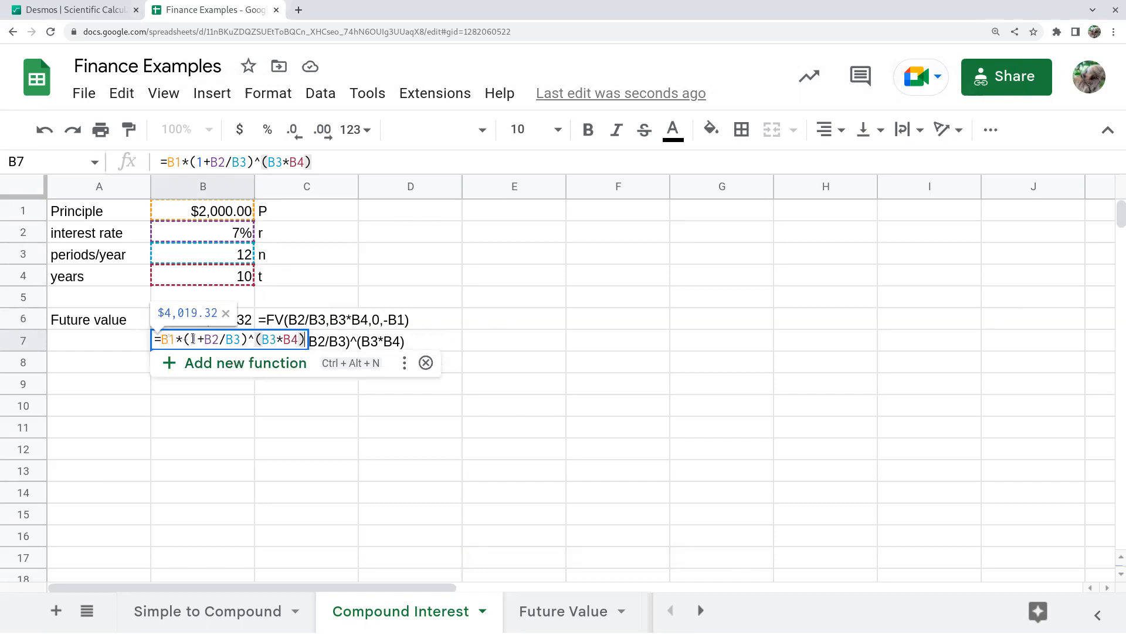
{"action": "double_click", "coordinate": [216, 340]}
{"action": "left_click_drag", "start_coordinate": [225, 341], "coordinate": [240, 341]}
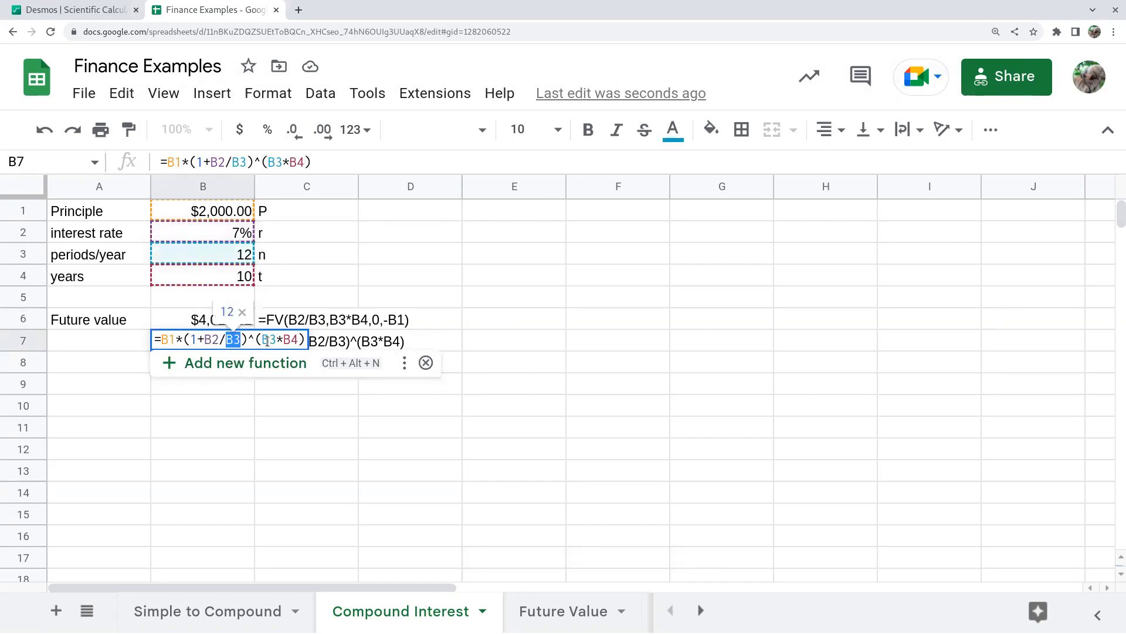
{"action": "left_click", "coordinate": [264, 339]}
{"action": "left_click_drag", "start_coordinate": [265, 340], "coordinate": [296, 339]}
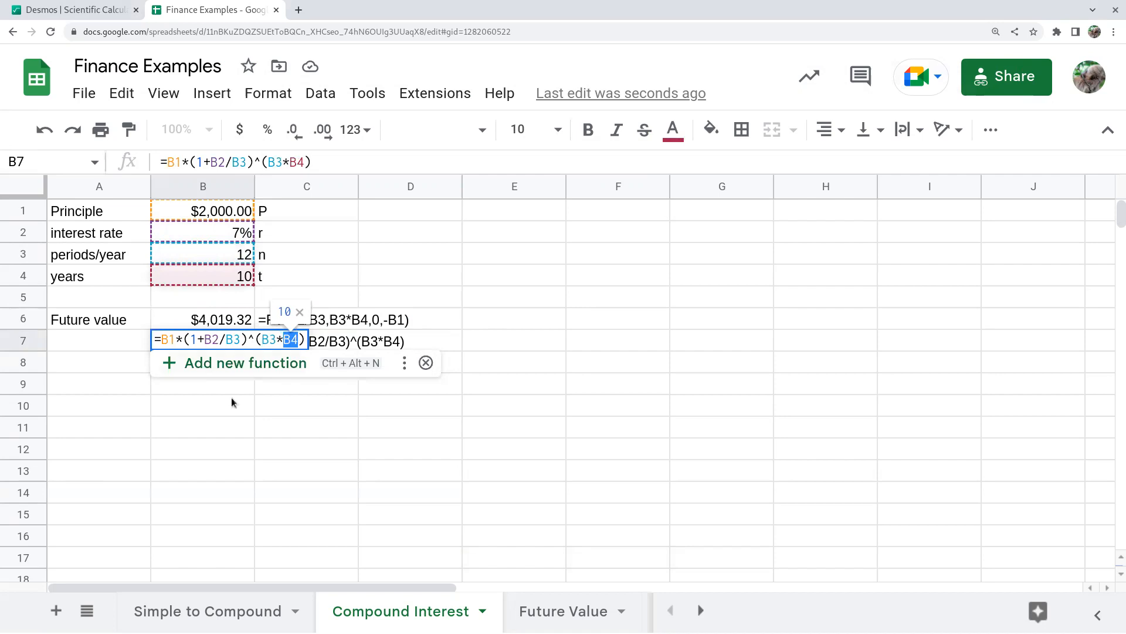
{"action": "left_click", "coordinate": [210, 413]}
Clear the compound interest formula in B7, start an FV function there and view its argument help
{"action": "left_click", "coordinate": [183, 344]}
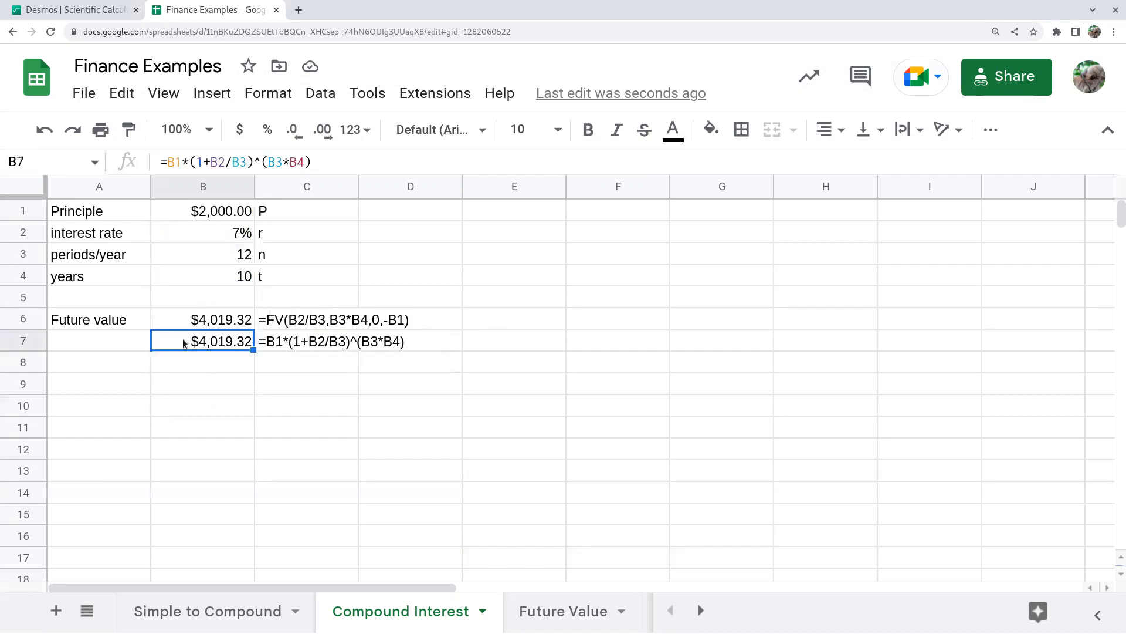
{"action": "key", "text": "Delete"}
{"action": "type", "text": "="}
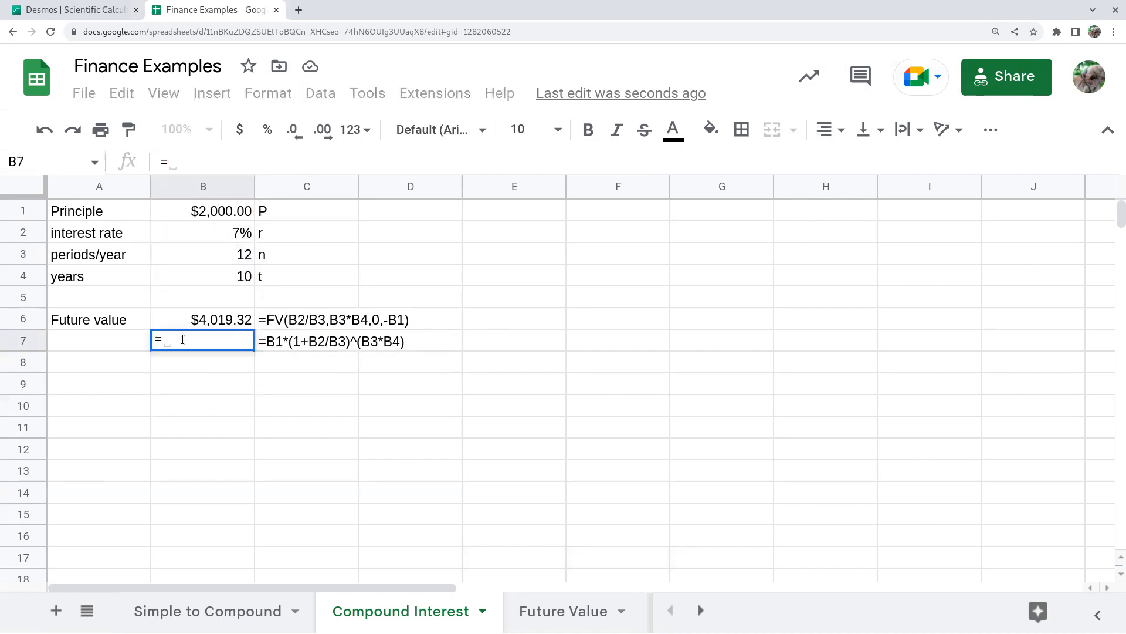
{"action": "type", "text": "fv"}
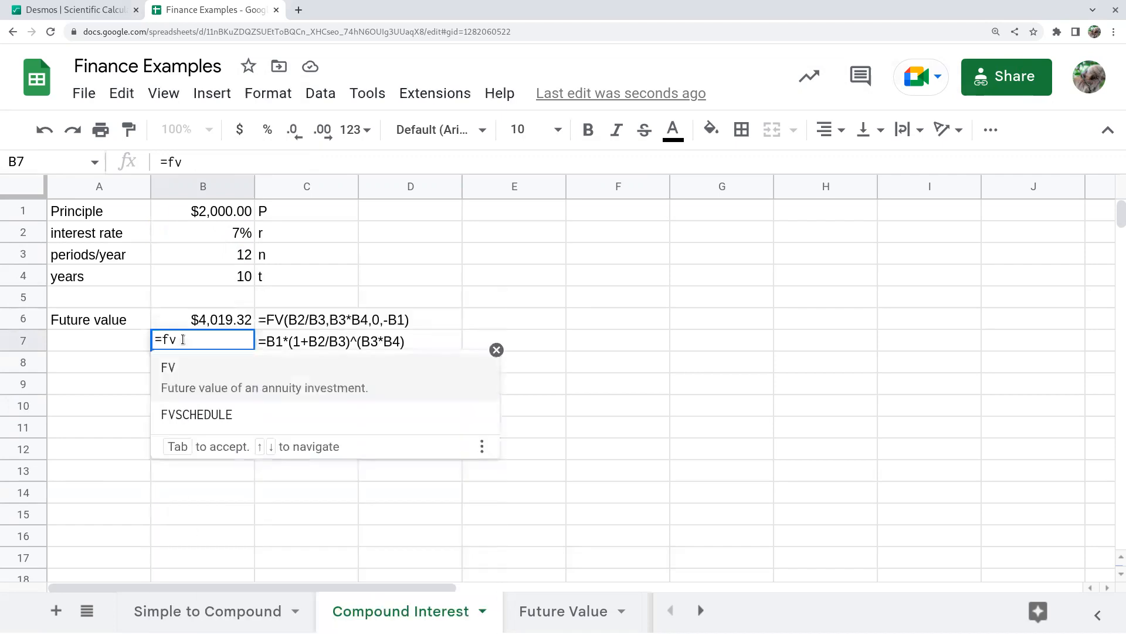
{"action": "left_click", "coordinate": [197, 387]}
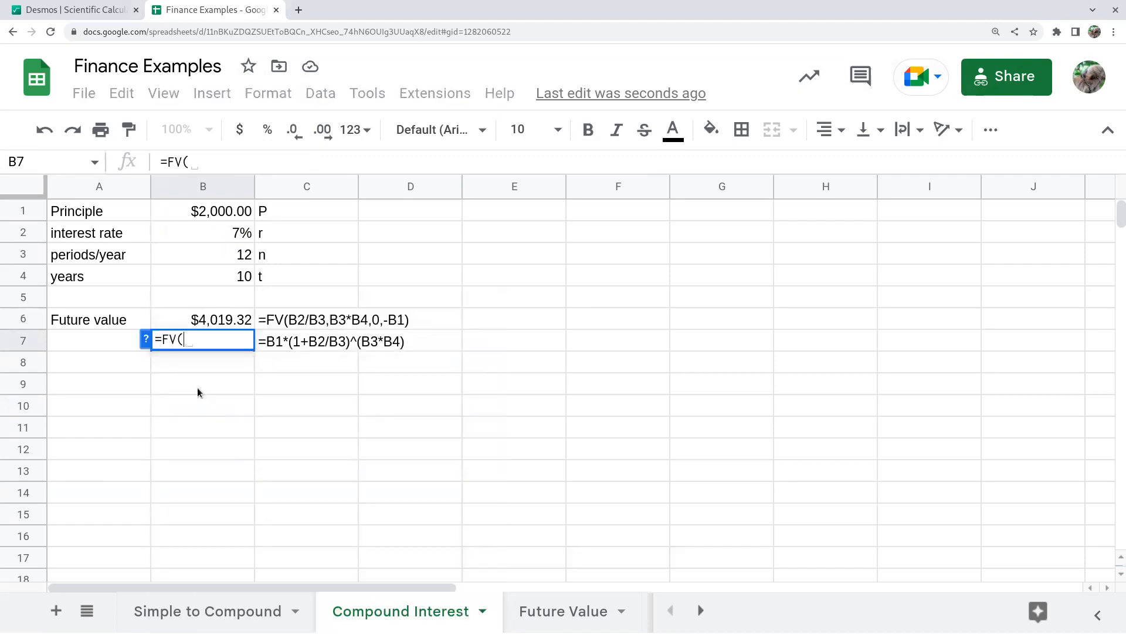
{"action": "left_click", "coordinate": [146, 340]}
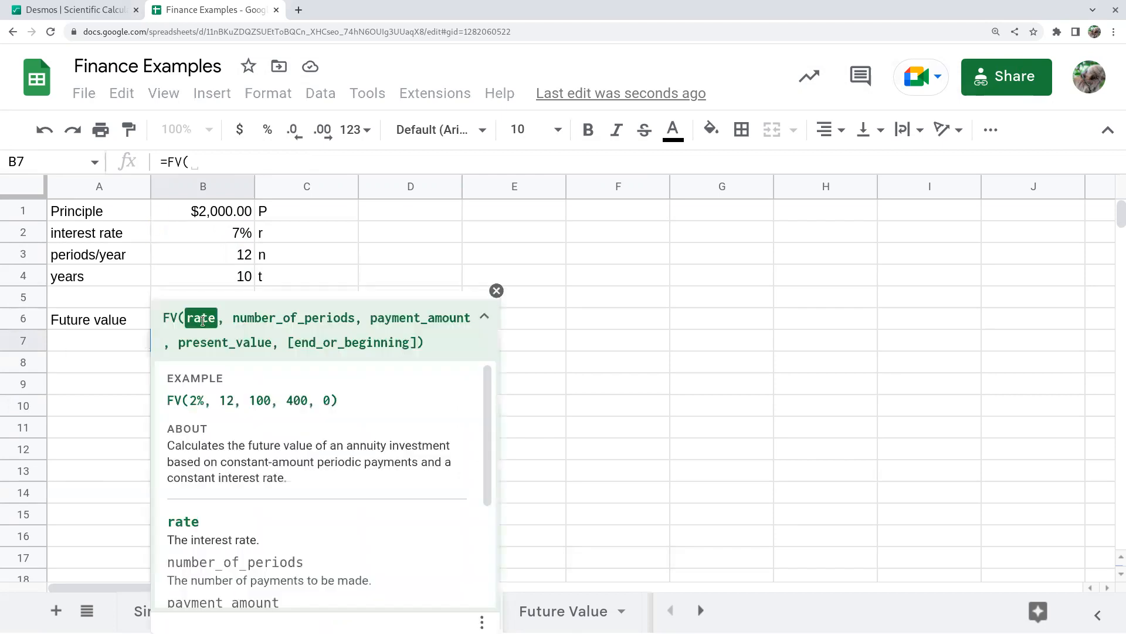
{"action": "left_click", "coordinate": [497, 290]}
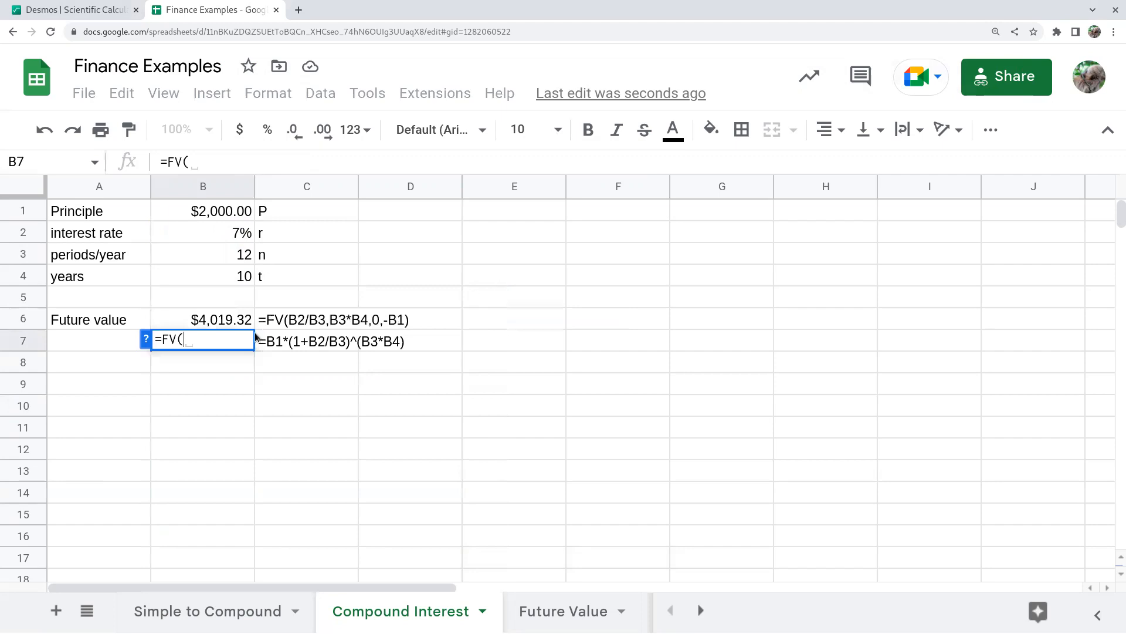
Supply B2/B3, the interest rate divided by periods per year, as the rate argument of B7's FV function
{"action": "left_click", "coordinate": [240, 232]}
{"action": "type", "text": "/"}
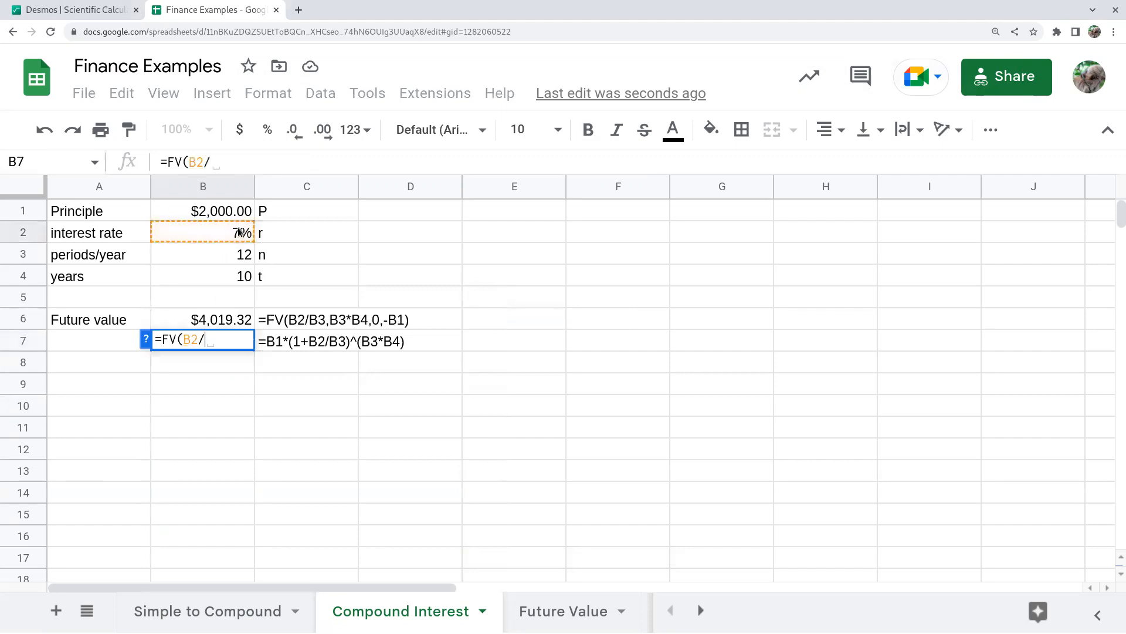
{"action": "left_click", "coordinate": [235, 259]}
{"action": "type", "text": ","}
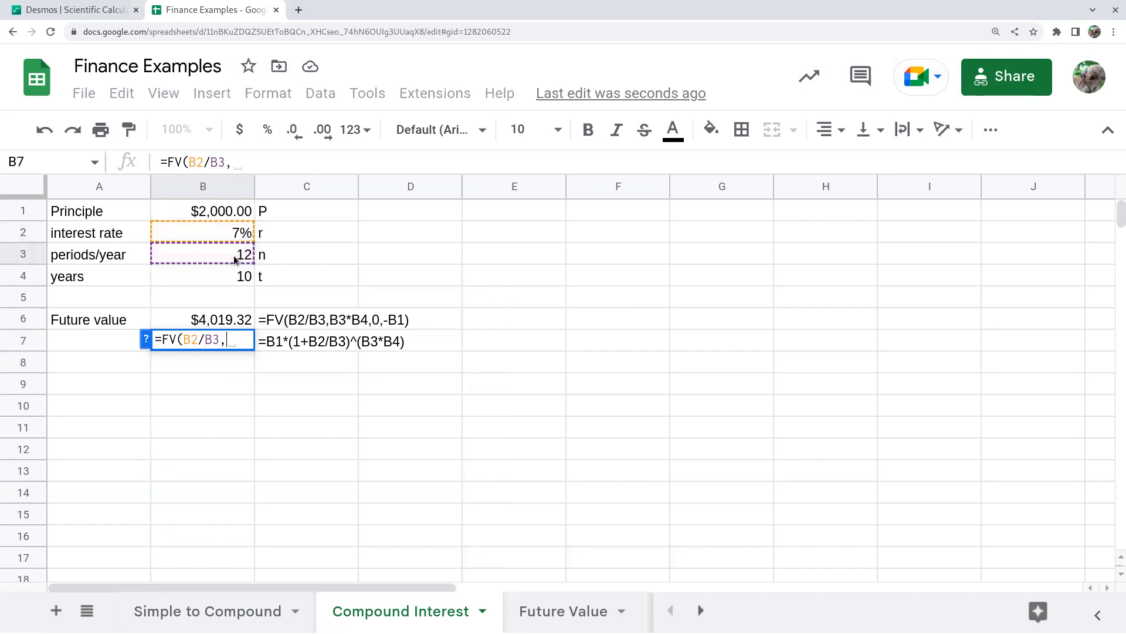
Consult the FV help for number_of_periods and supply B3*B4 as that argument in B7
{"action": "left_click", "coordinate": [147, 340]}
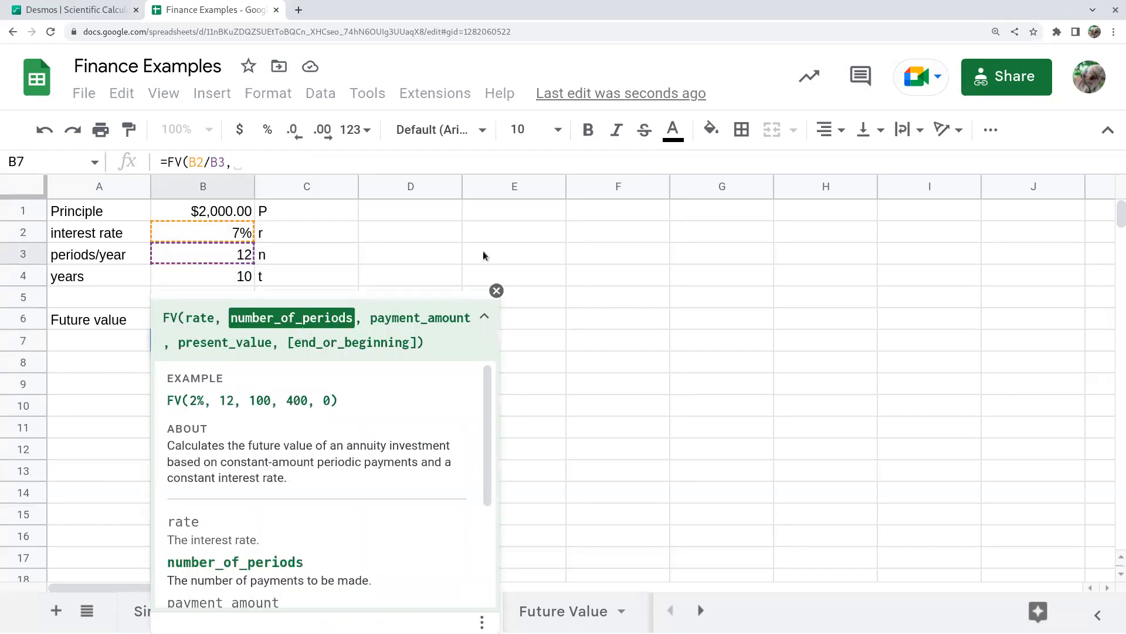
{"action": "left_click", "coordinate": [497, 290]}
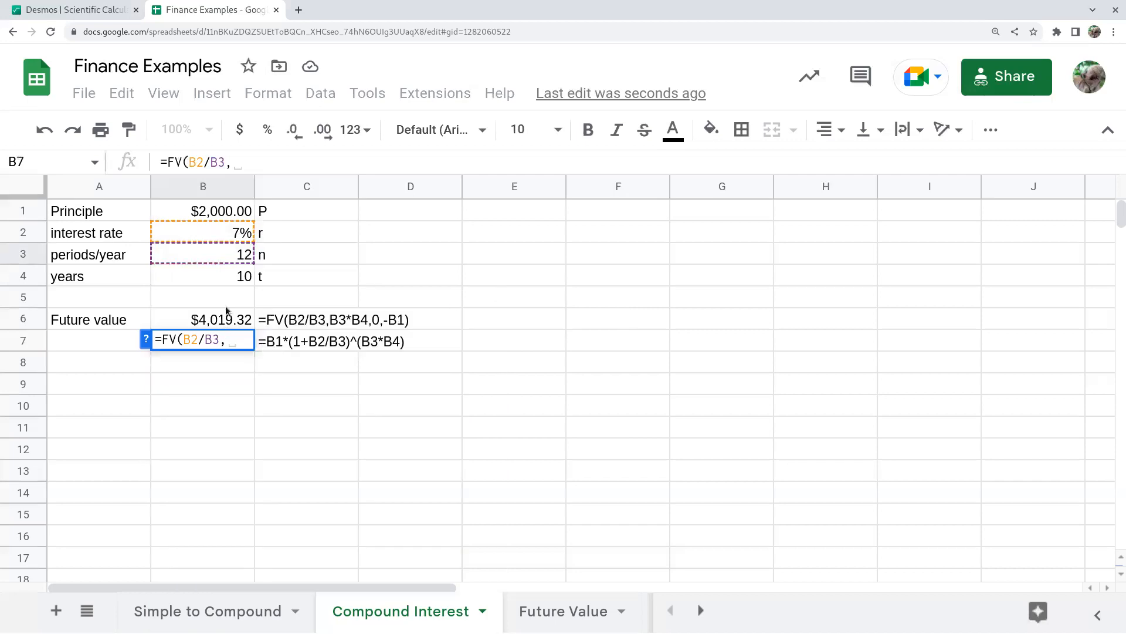
{"action": "left_click", "coordinate": [217, 253]}
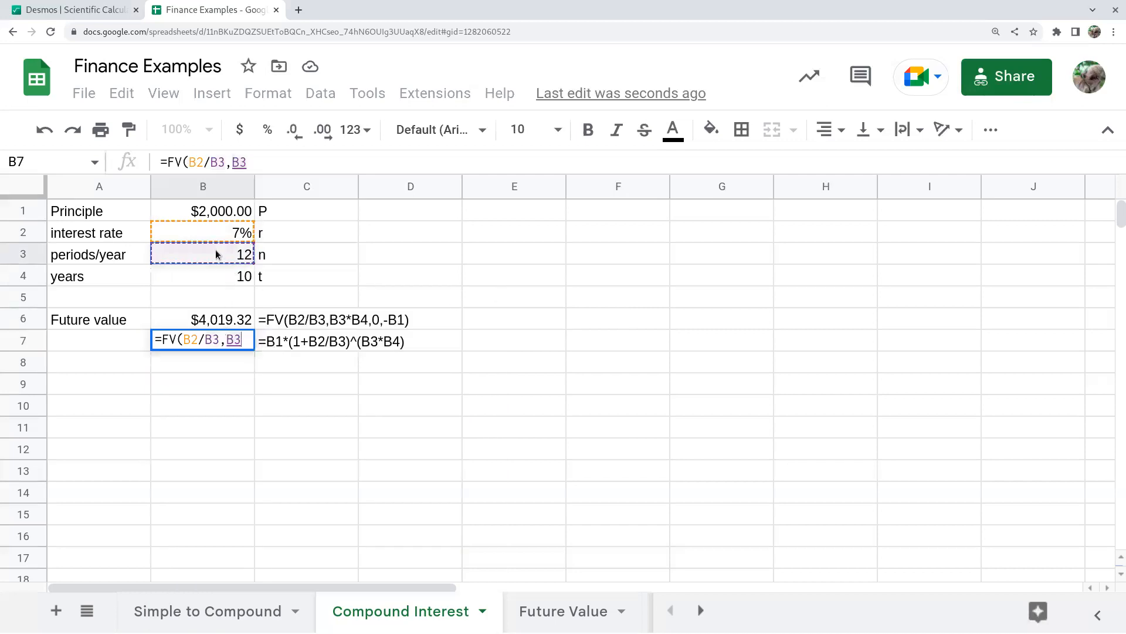
{"action": "type", "text": "*"}
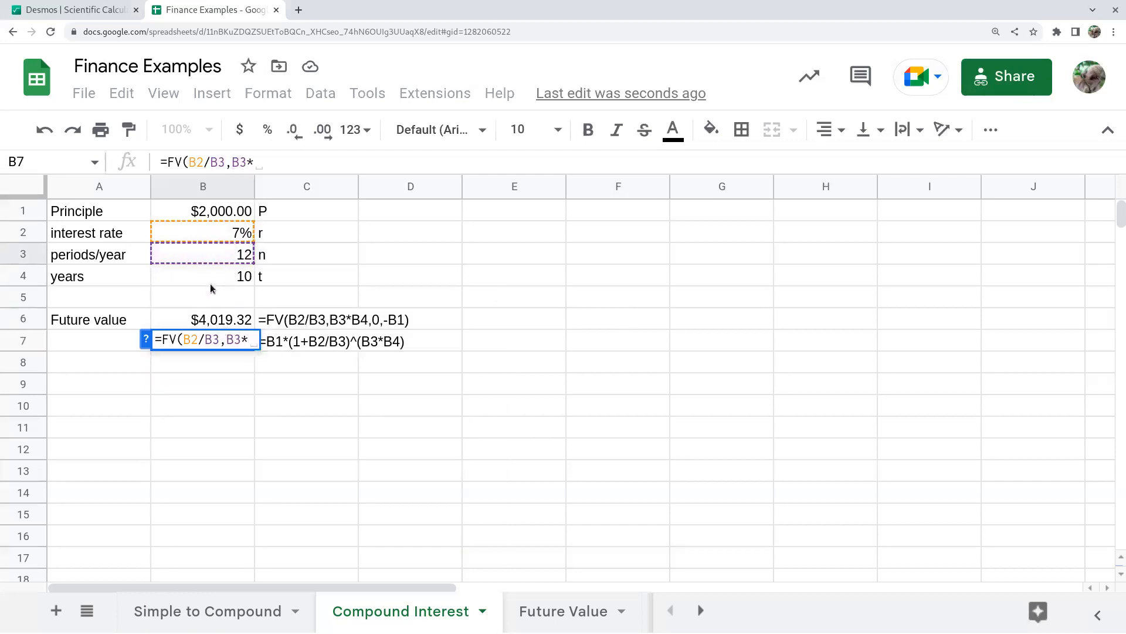
{"action": "left_click", "coordinate": [211, 278]}
{"action": "type", "text": ","}
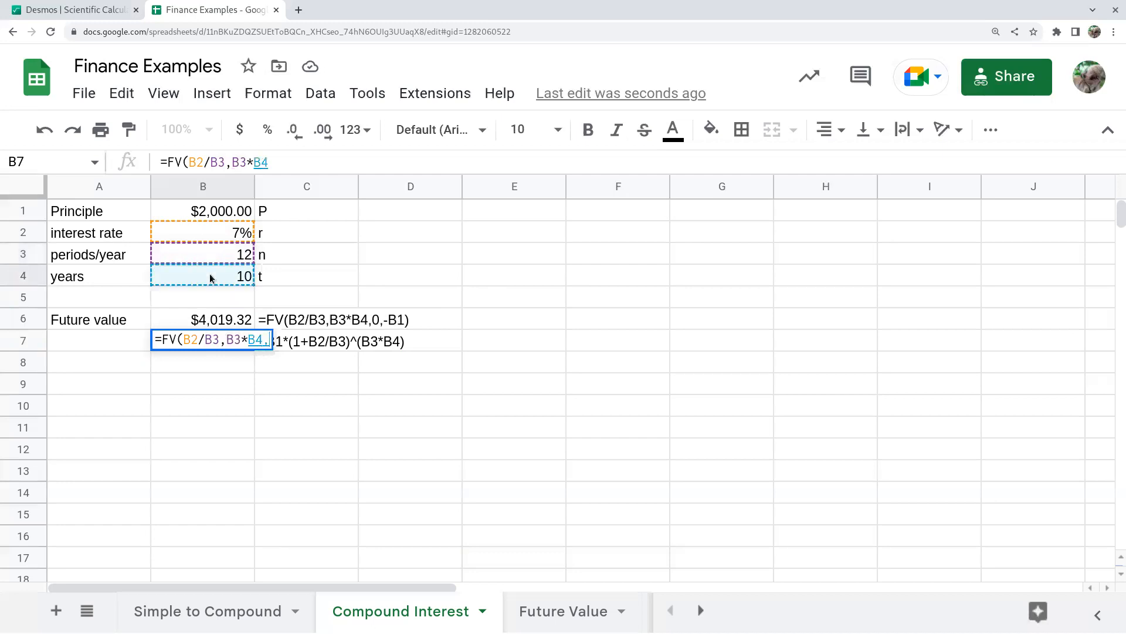
Check the help for payment_amount, then set it to 0 and reference B1 as the present value in B7
{"action": "left_click", "coordinate": [146, 340]}
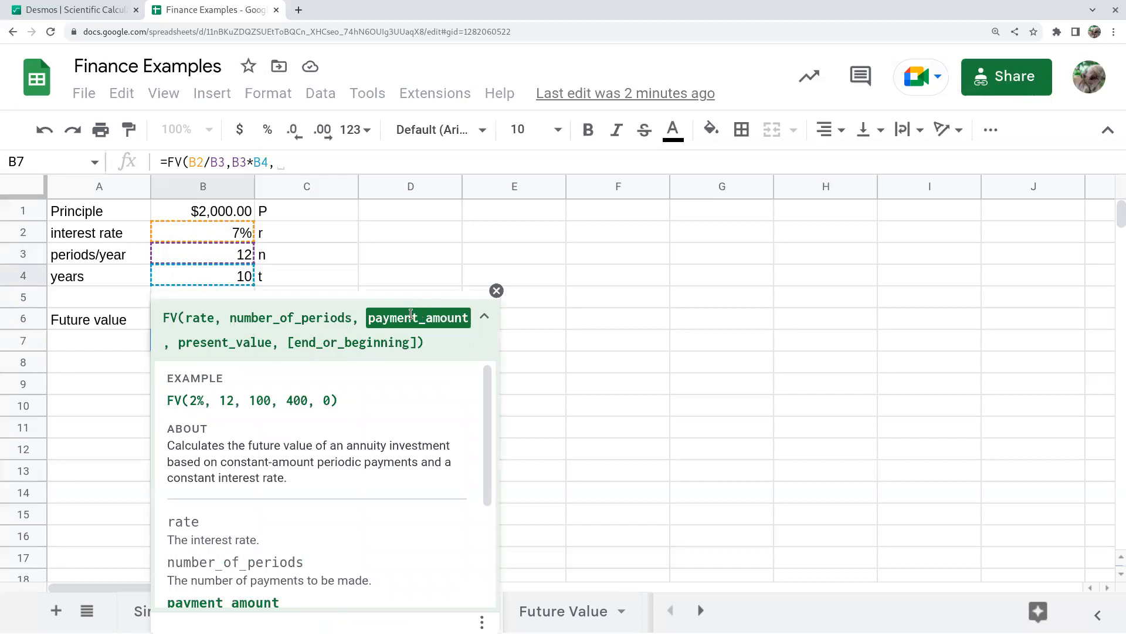
{"action": "left_click", "coordinate": [496, 291]}
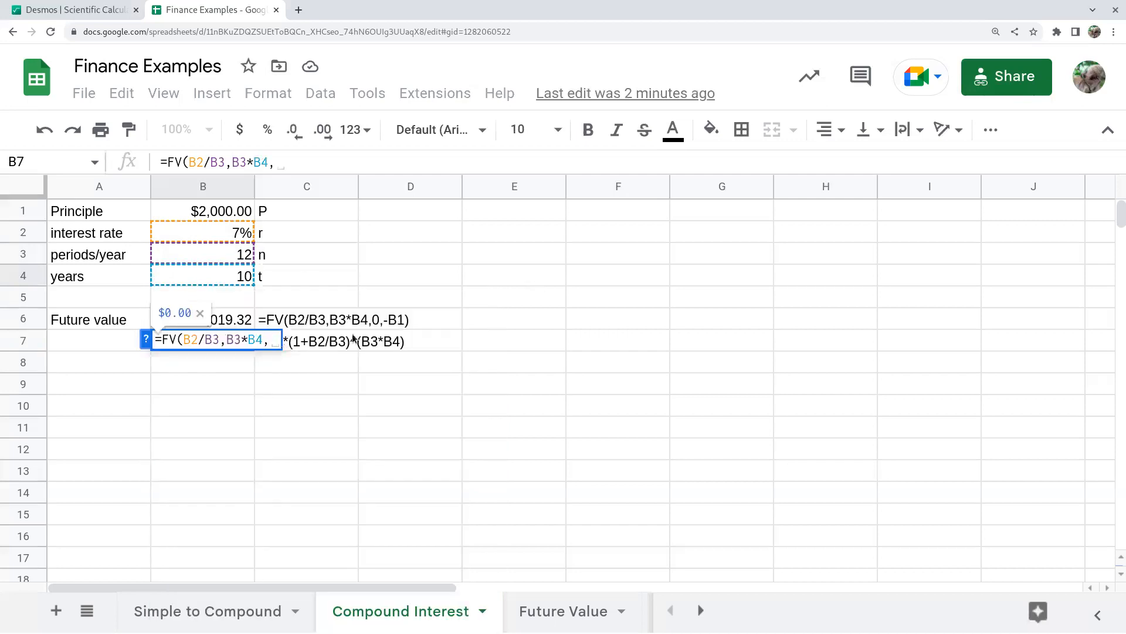
{"action": "type", "text": "0,"}
{"action": "left_click", "coordinate": [220, 212]}
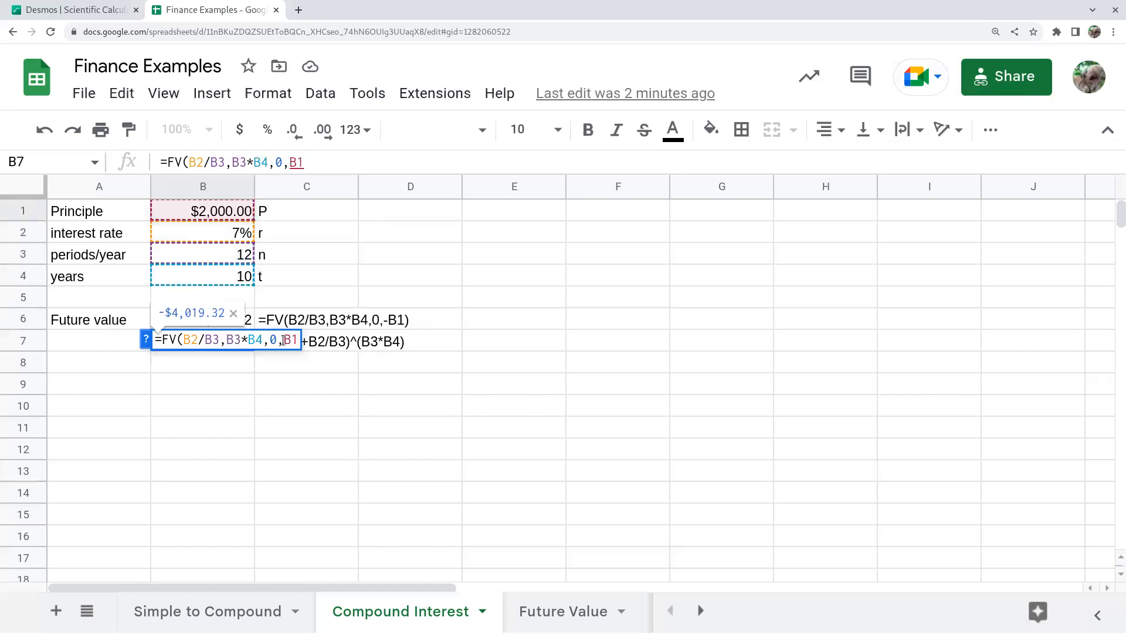
Compare the result with and without a minus sign on B1, then complete B7 as =FV(B2/B3,B3*B4,0,-B1)
{"action": "type", "text": "-"}
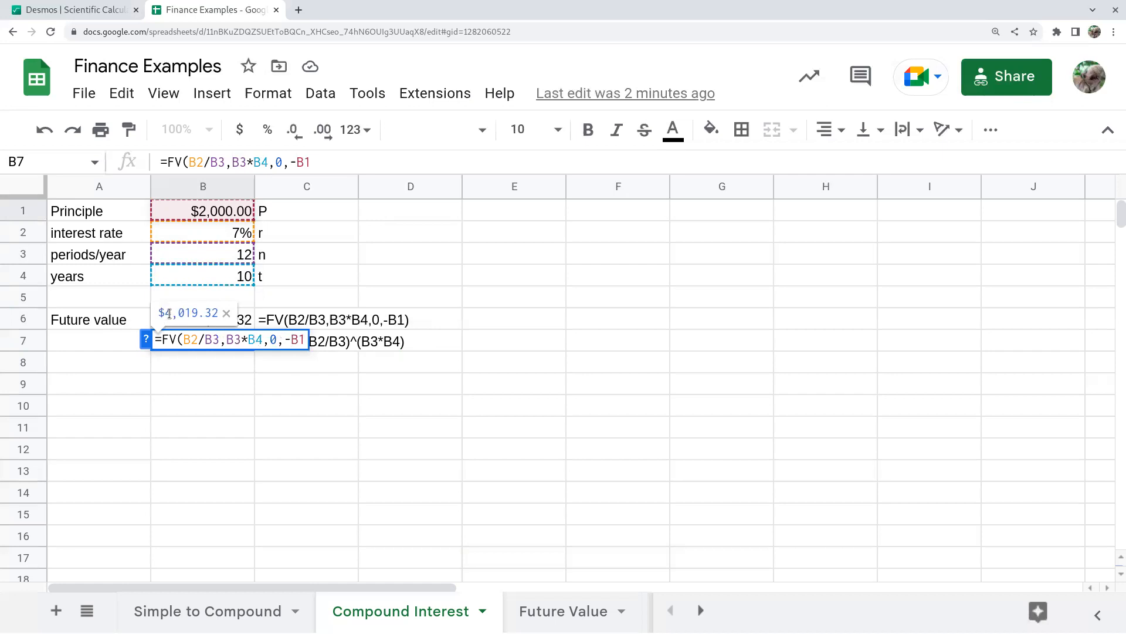
{"action": "key", "text": "BackSpace"}
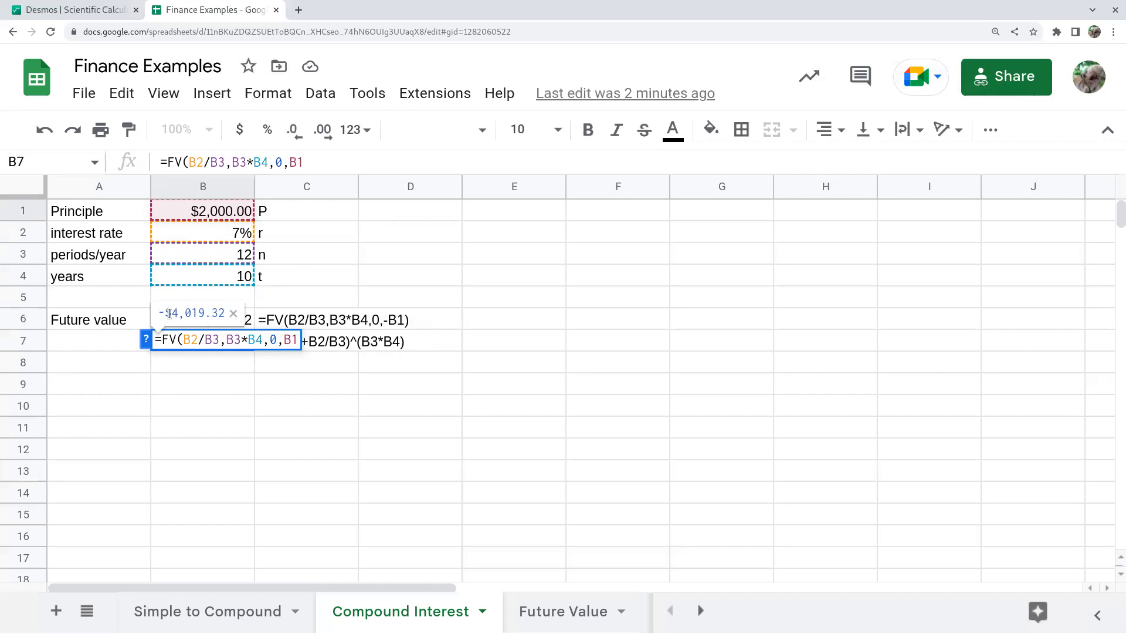
{"action": "type", "text": "-B1"}
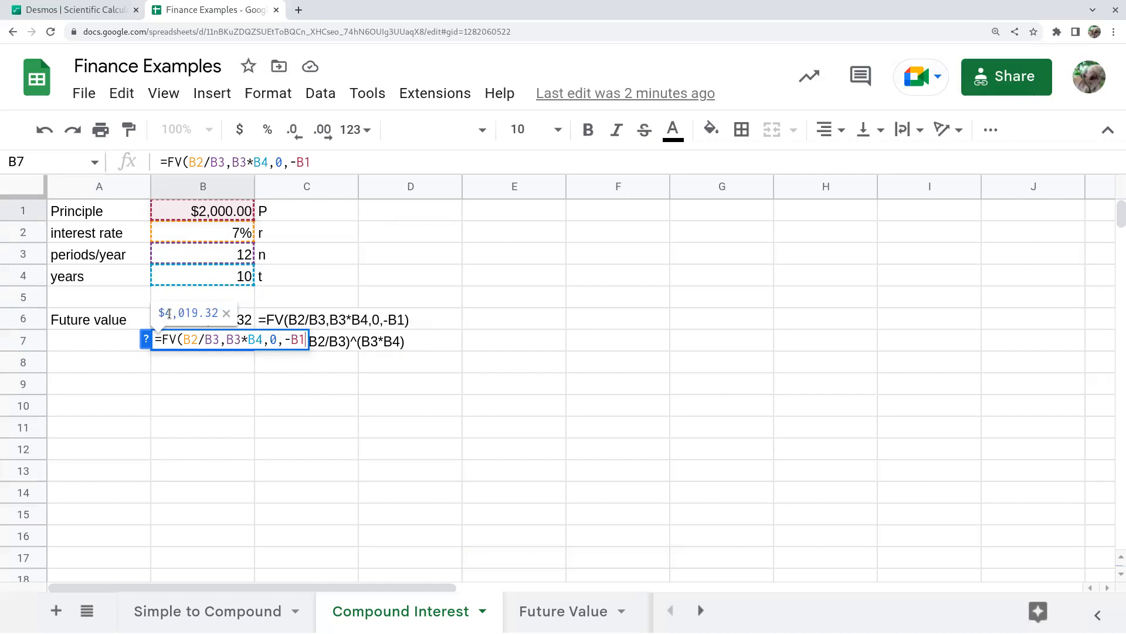
{"action": "type", "text": ")"}
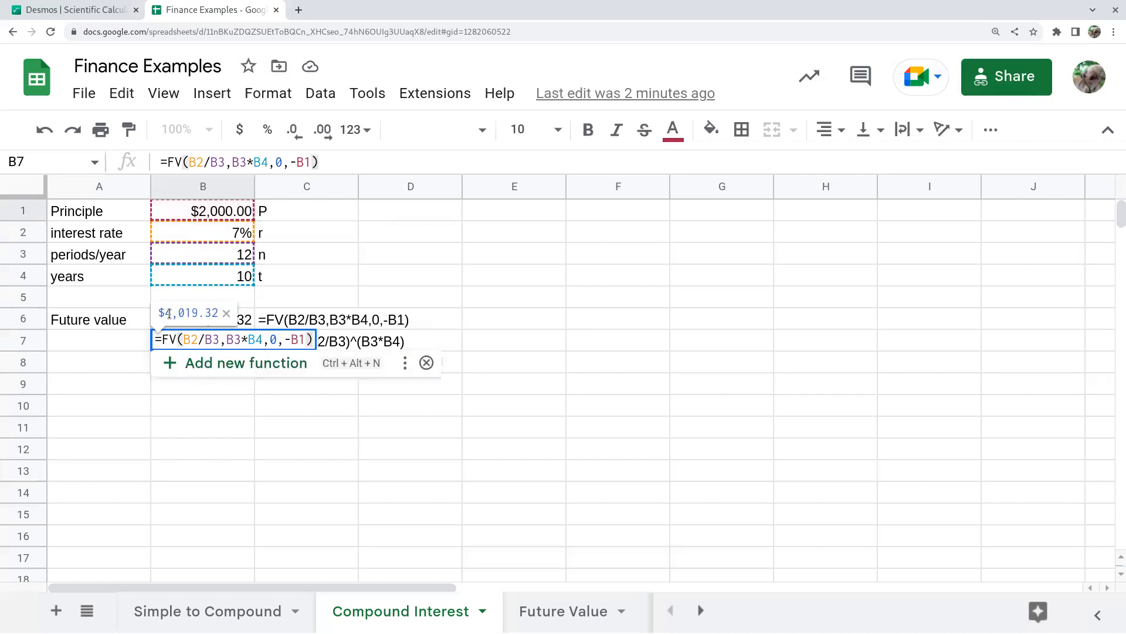
{"action": "key", "text": "Return"}
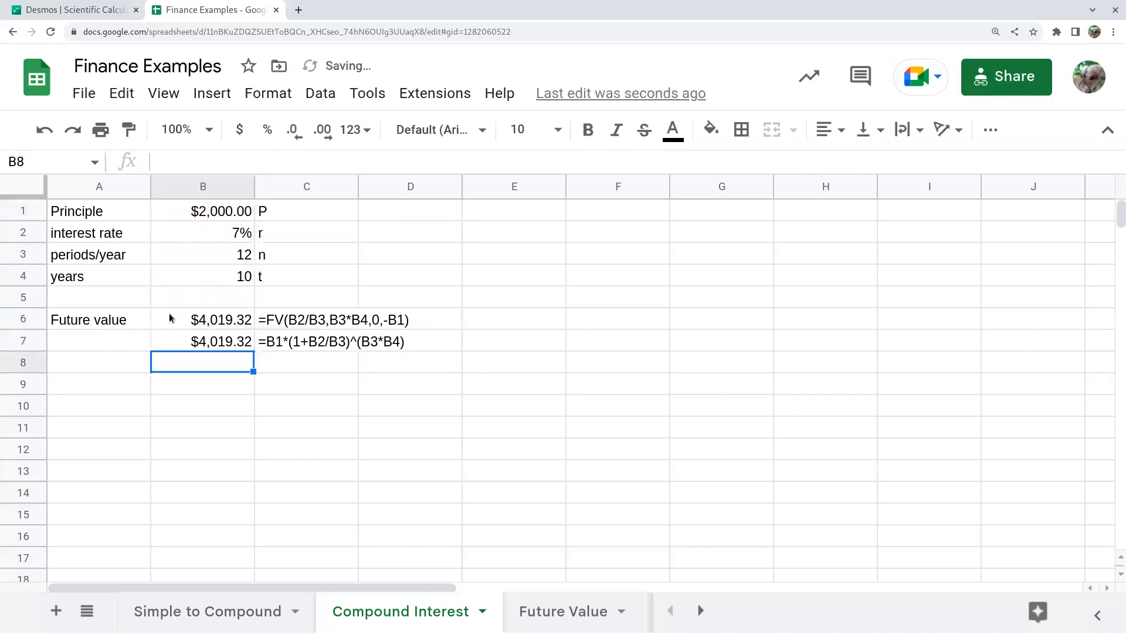